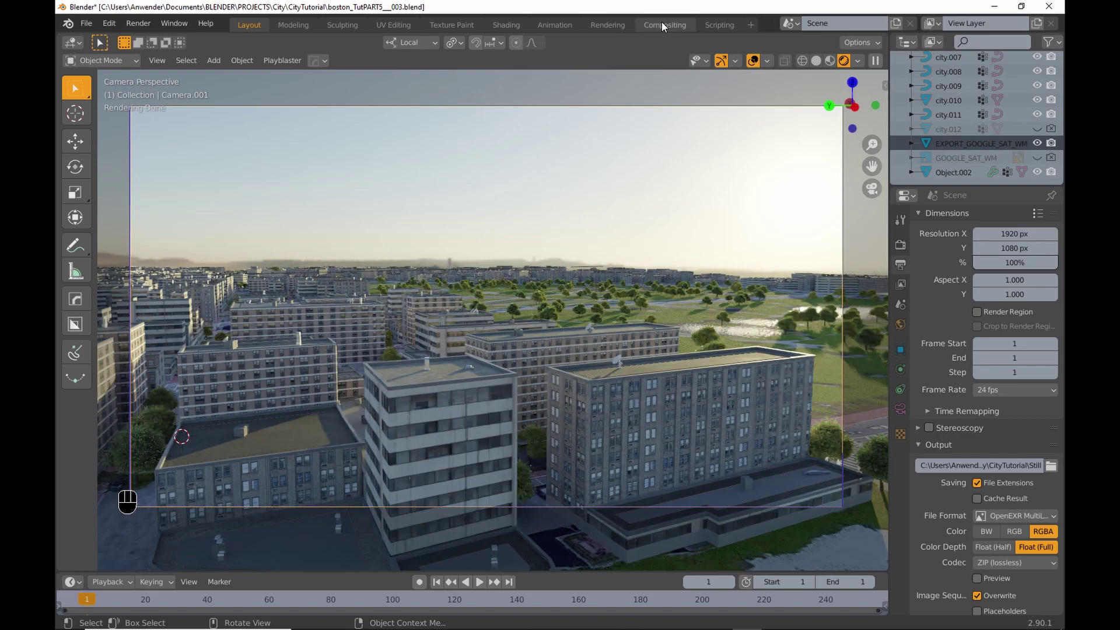
- Switch to the Compositing workspace and turn its upper area into an Image Editor
left_click(663, 24)
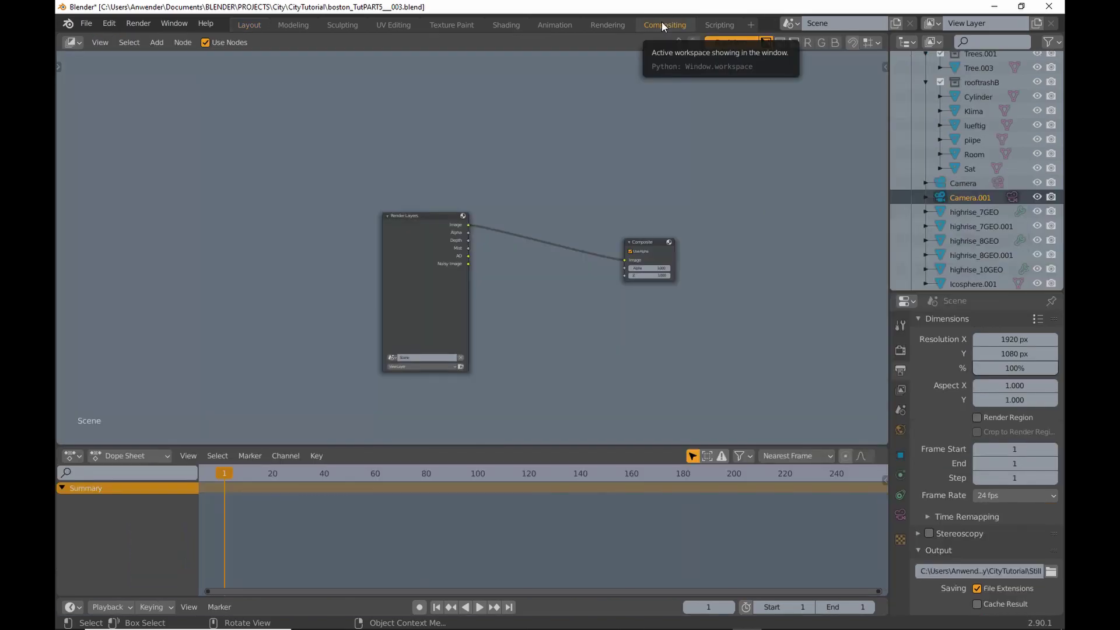
left_click(70, 42)
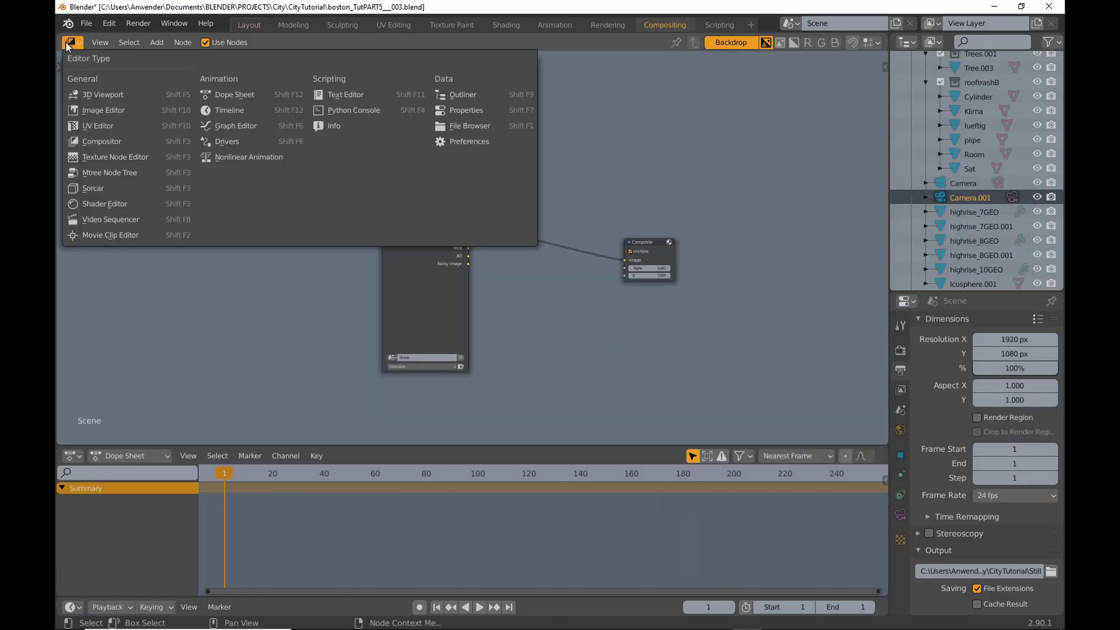
left_click(97, 113)
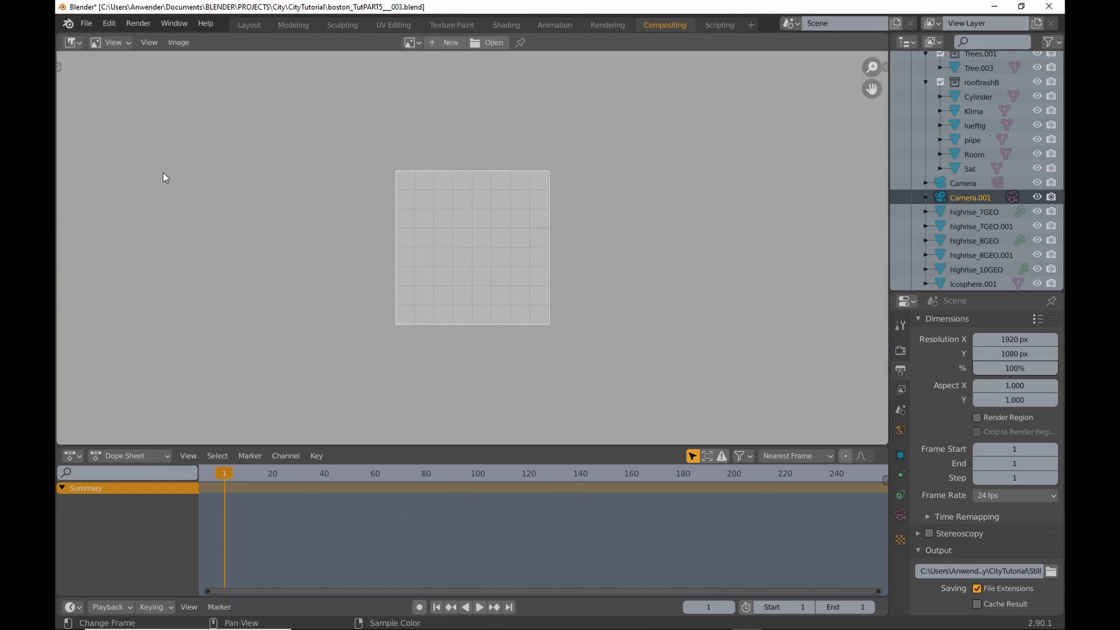
- Turn the timeline into a Compositor node editor, make it taller and hide its sidebar
left_click(72, 455)
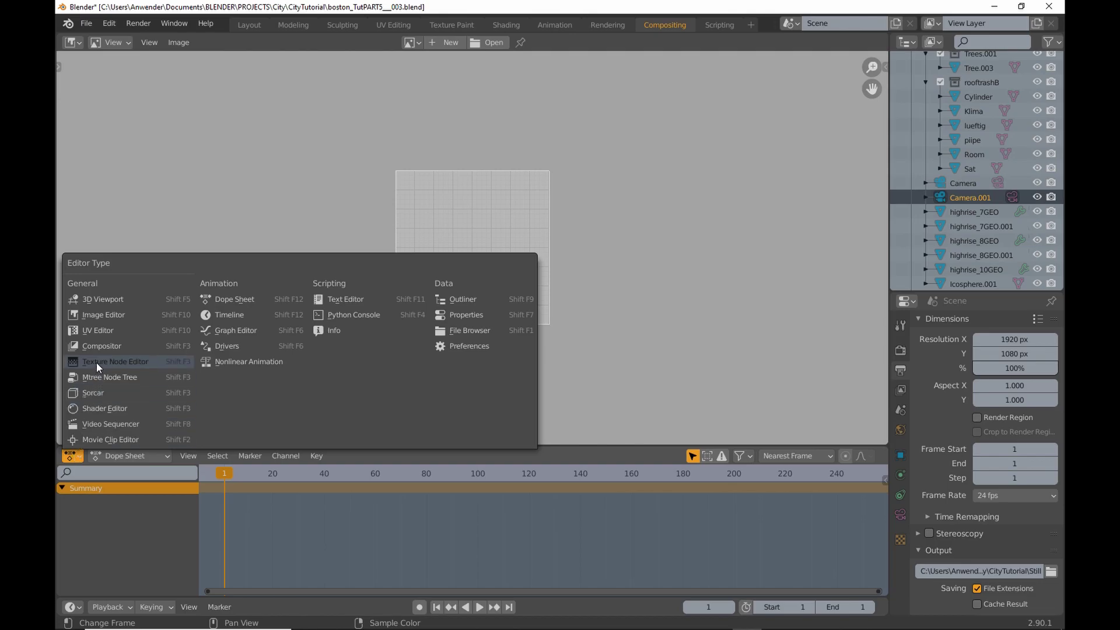
left_click(98, 347)
left_click_drag(351, 447, 388, 297)
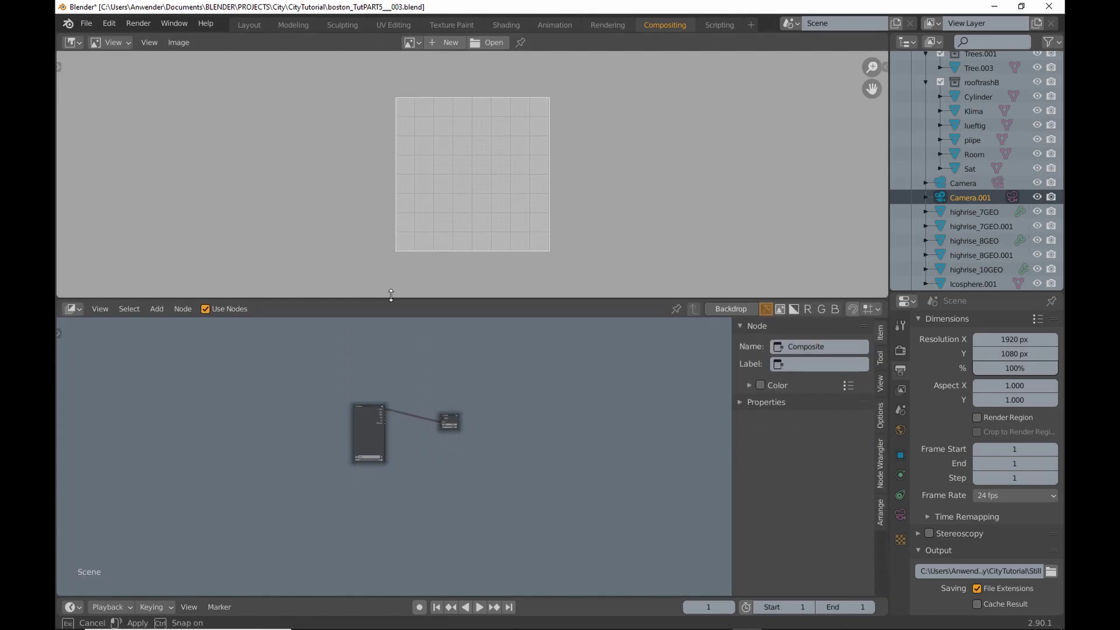
key("n")
key("n")
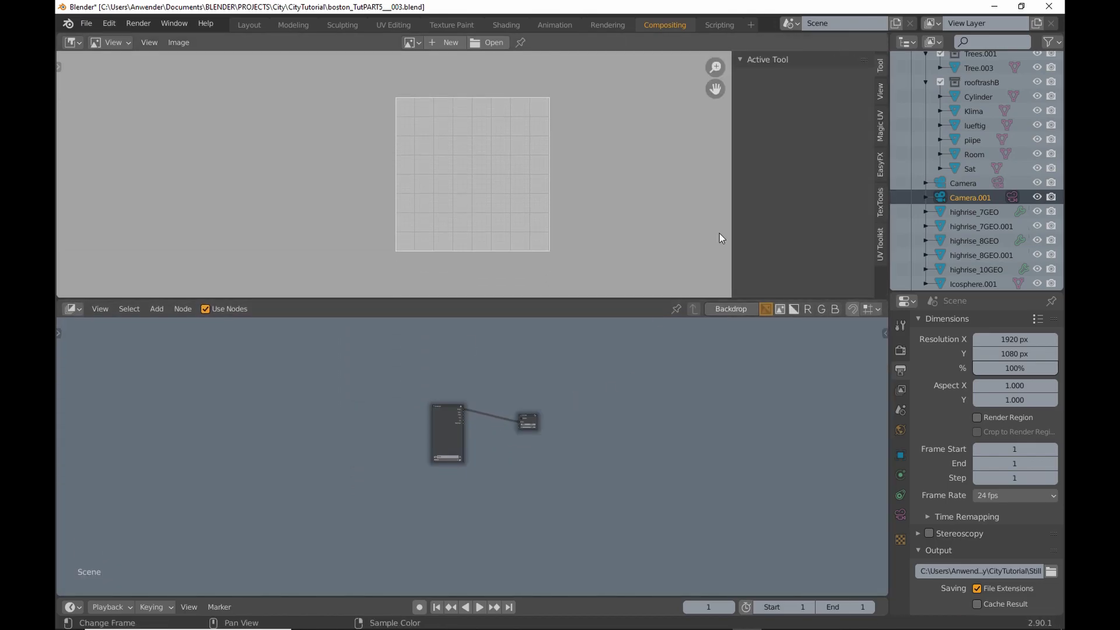
- With the EasyFX panel shown, render the city at 50% resolution and close the render window
left_click(882, 165)
left_click(1001, 367)
type("50")
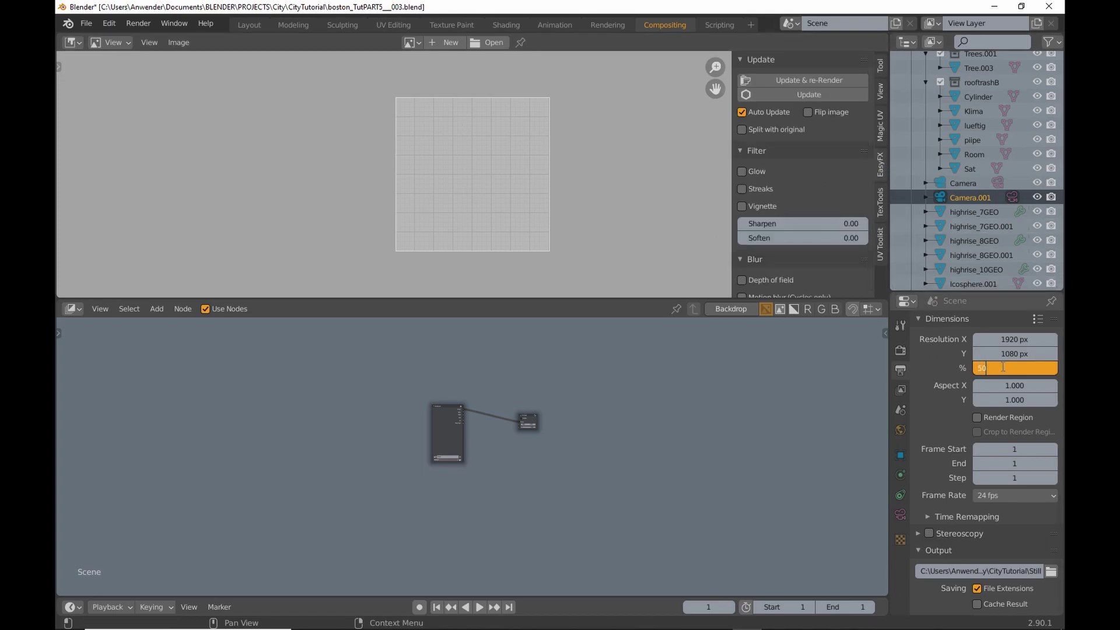
type("%")
key("Return")
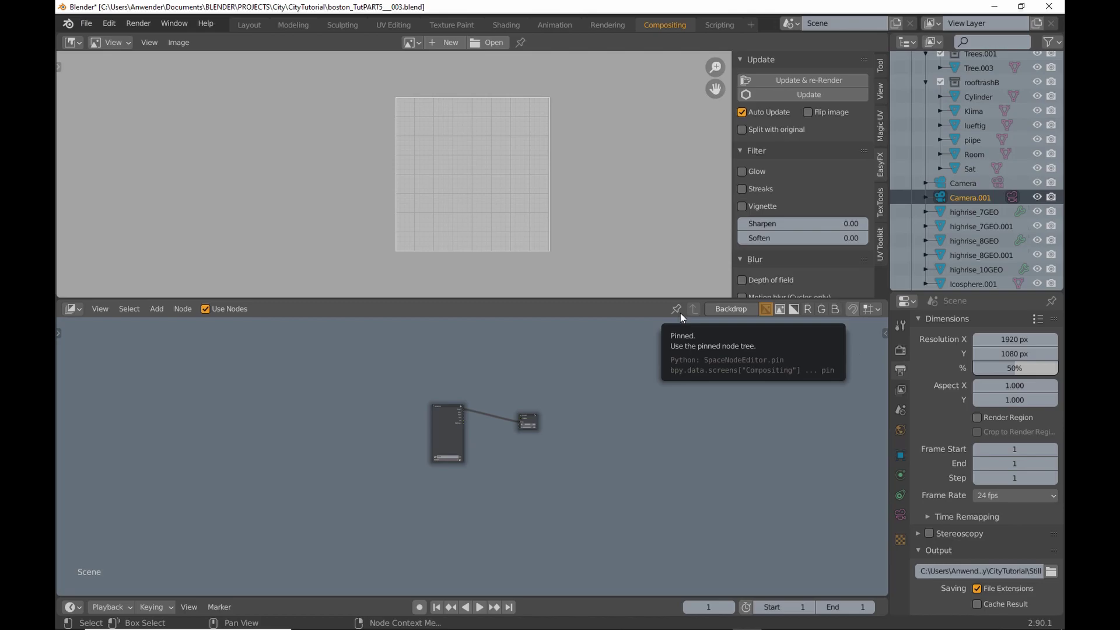
key("F12")
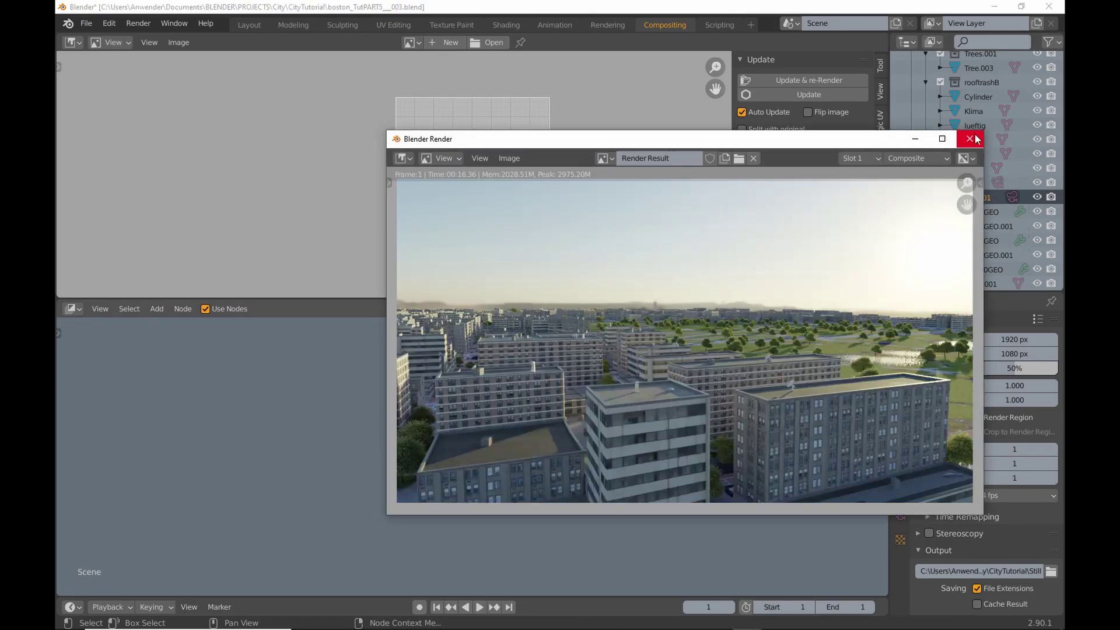
left_click(973, 138)
scroll(464, 428, "up", 5)
scroll(490, 434, "up", 1)
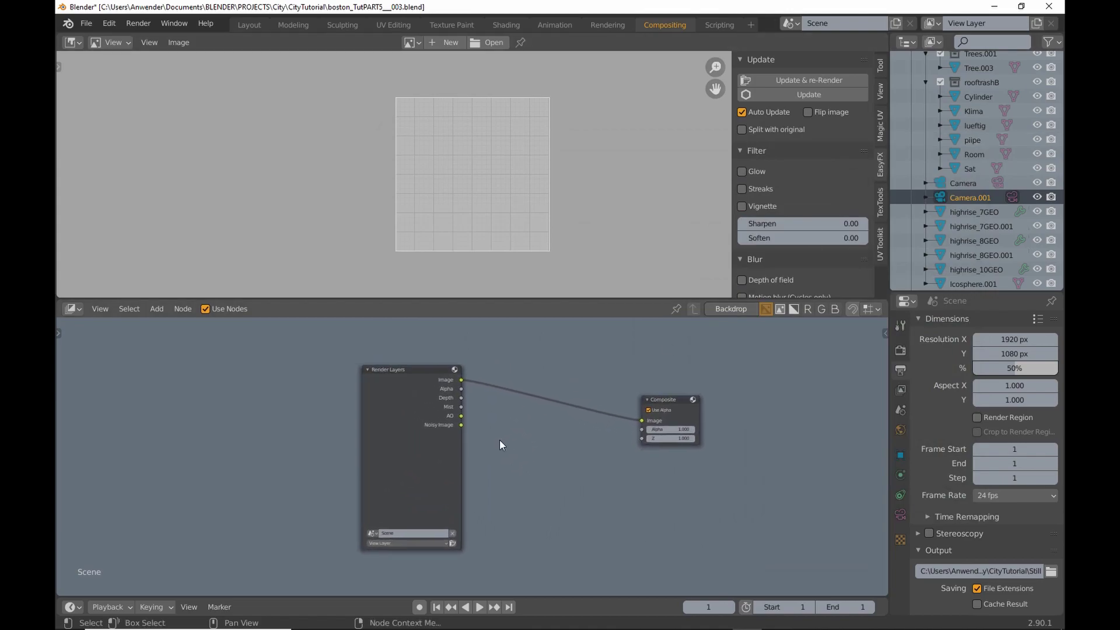
- Add a Viewer node from Render Layers and display the Viewer Node image in a taller preview
left_click(424, 379, "ctrl+shift")
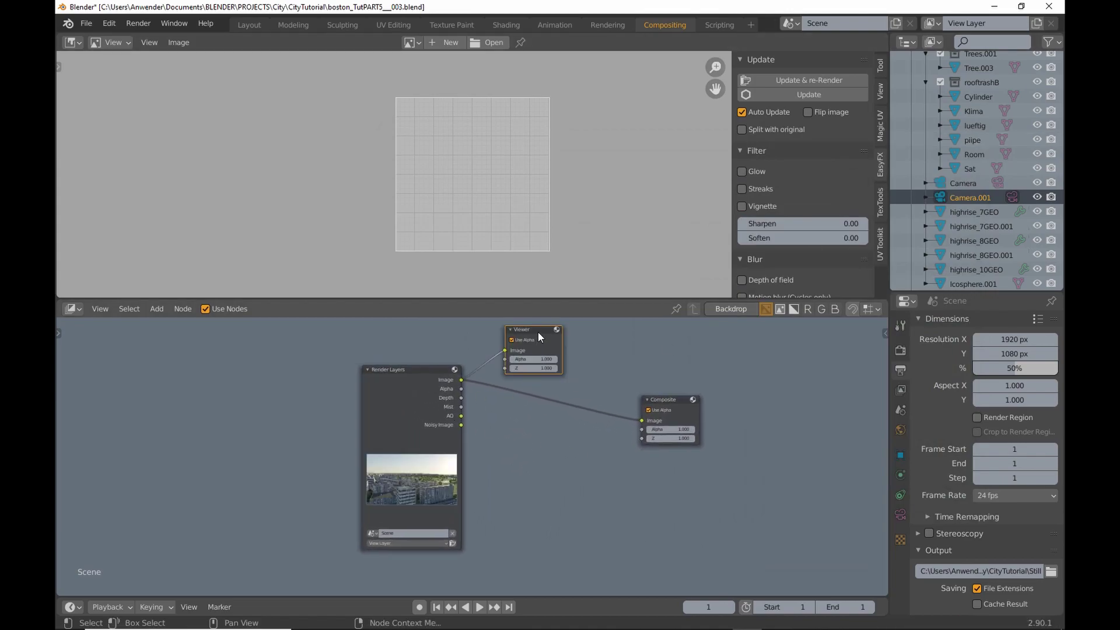
left_click_drag(538, 331, 672, 344)
left_click(410, 42)
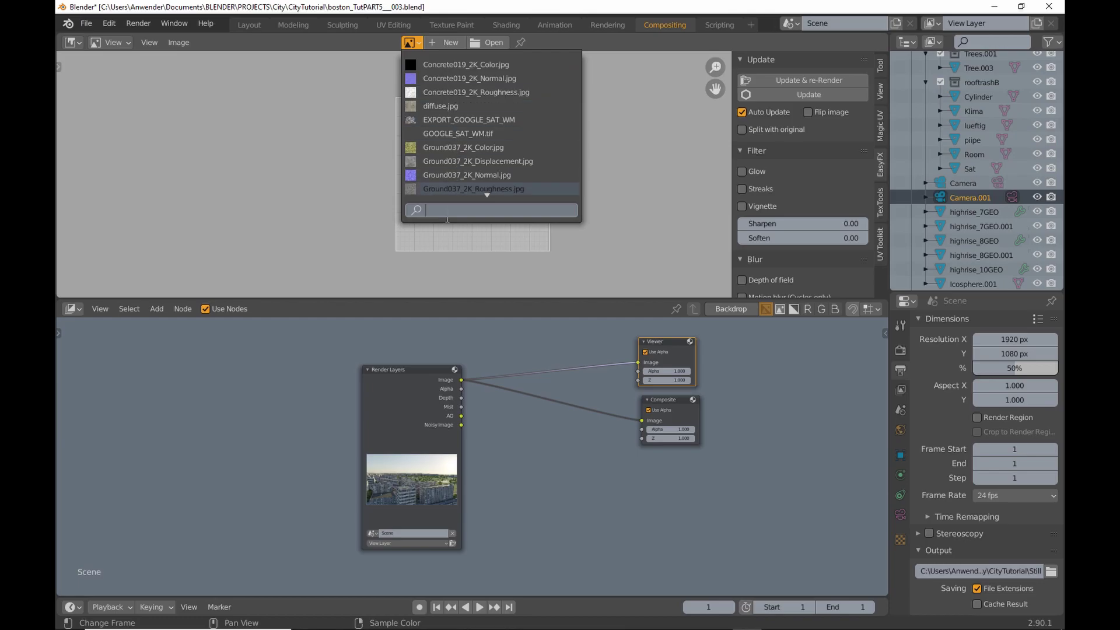
type("vie")
left_click(452, 66)
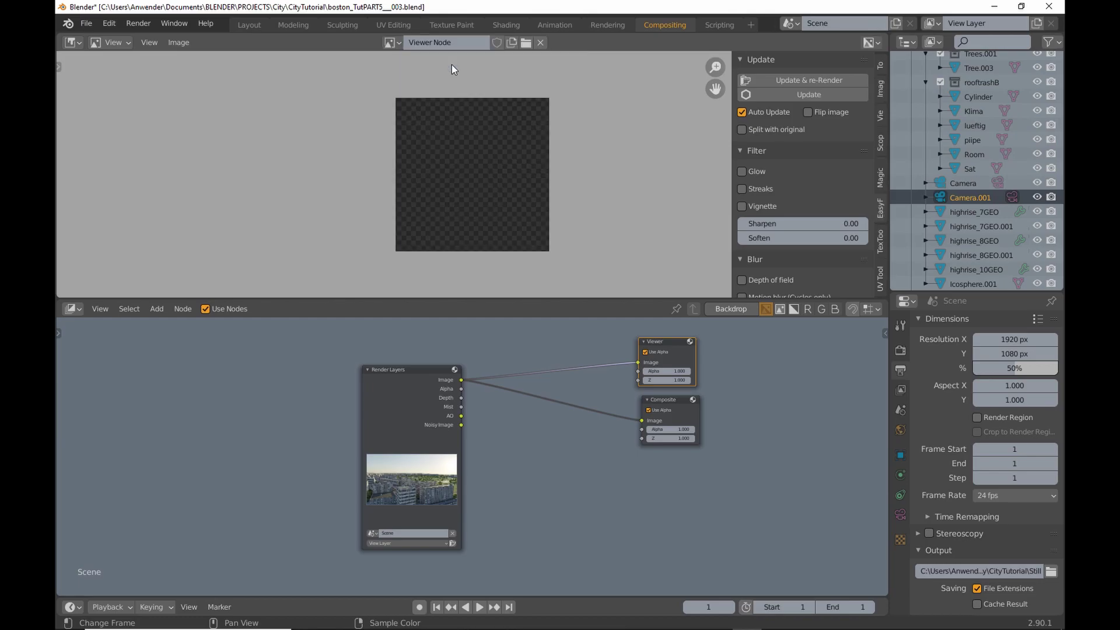
left_click(405, 376)
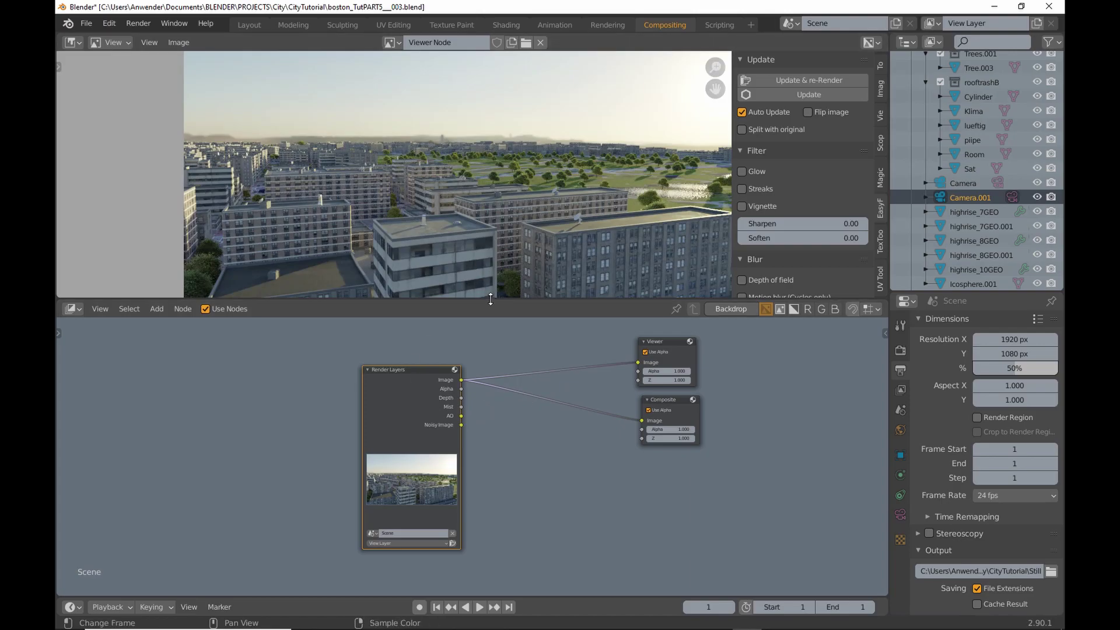
left_click_drag(490, 300, 481, 372)
scroll(473, 252, "down", 3)
scroll(472, 251, "up", 1)
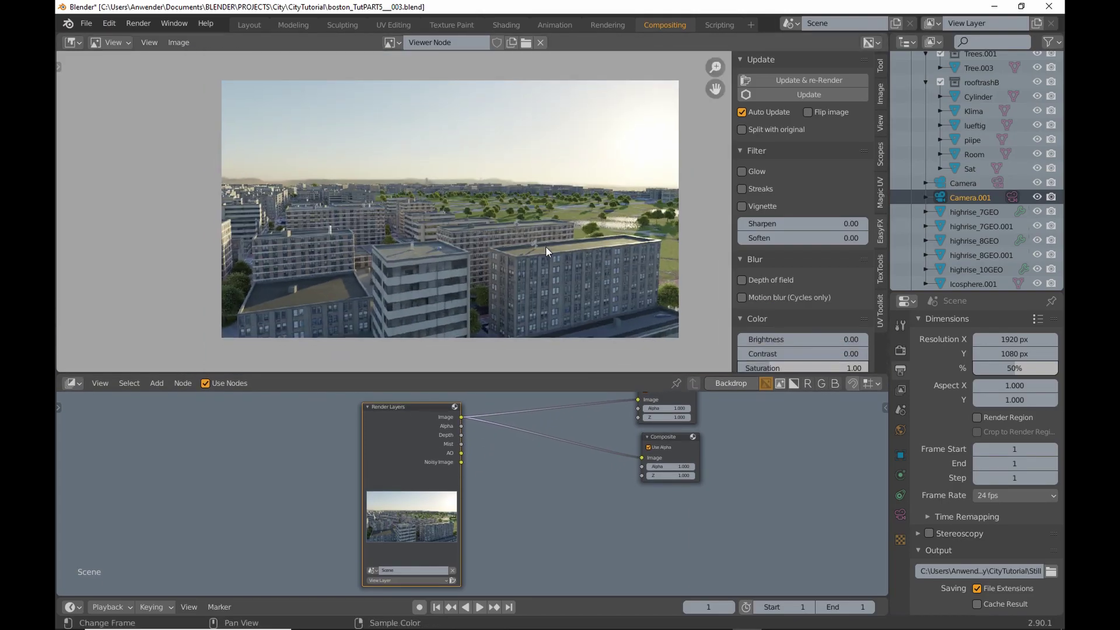
- Enable Split with original, rearrange the nodes and feed the Alpha Over result to the Viewer
left_click(743, 130)
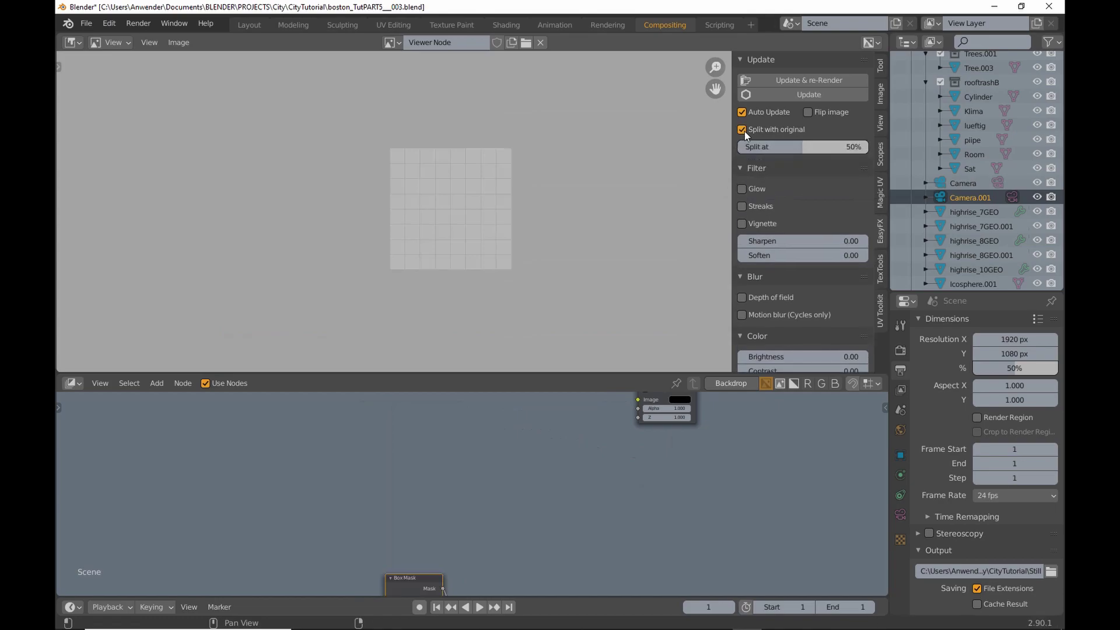
left_click_drag(652, 399, 539, 545)
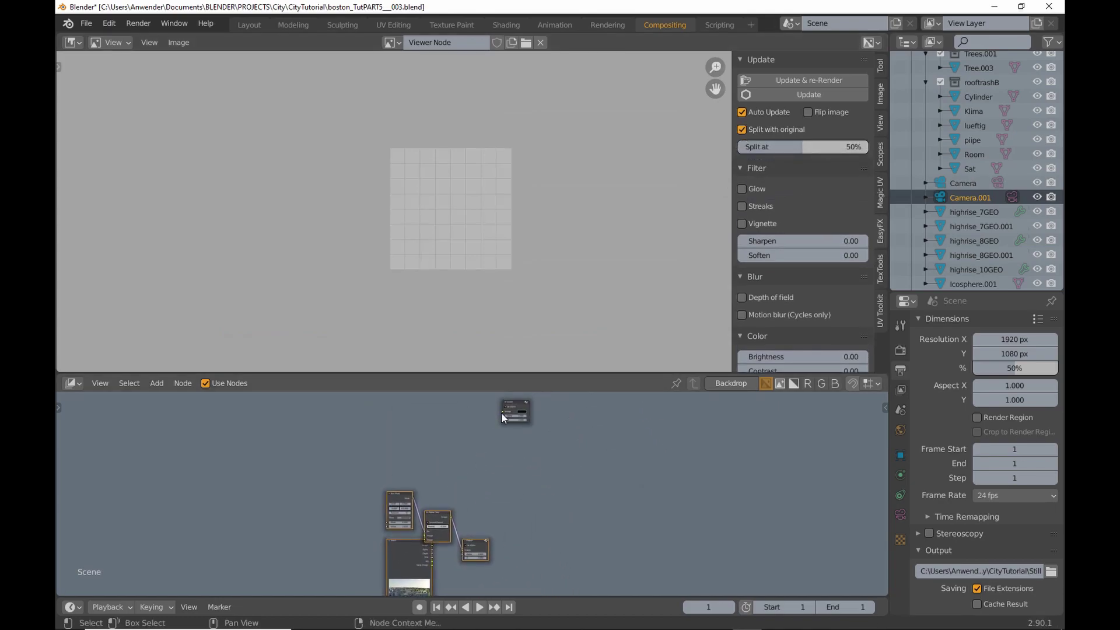
left_click(540, 546)
scroll(522, 425, "up", 2)
left_click_drag(407, 525, 285, 525)
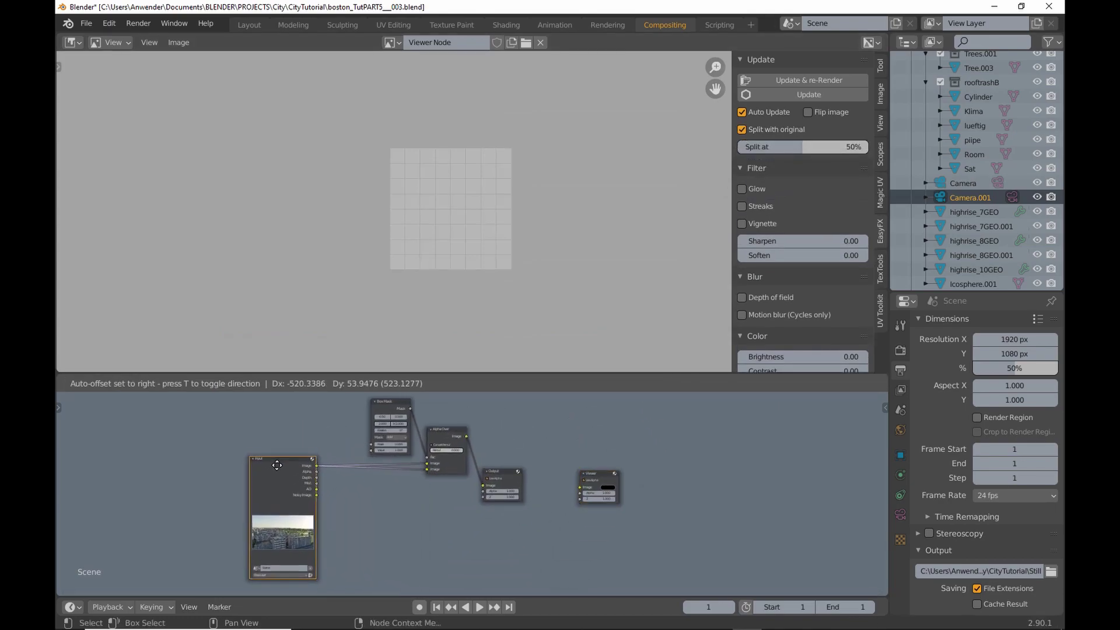
scroll(567, 513, "up", 1)
left_click_drag(474, 460, 628, 396)
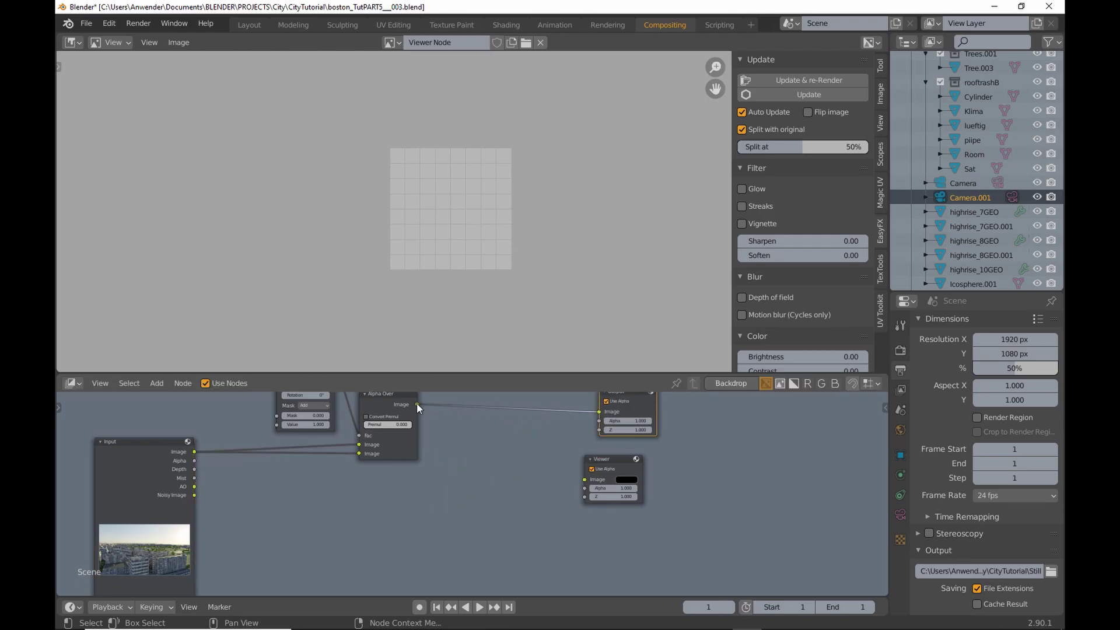
left_click_drag(418, 405, 584, 478)
middle_click_drag(584, 479, 656, 518)
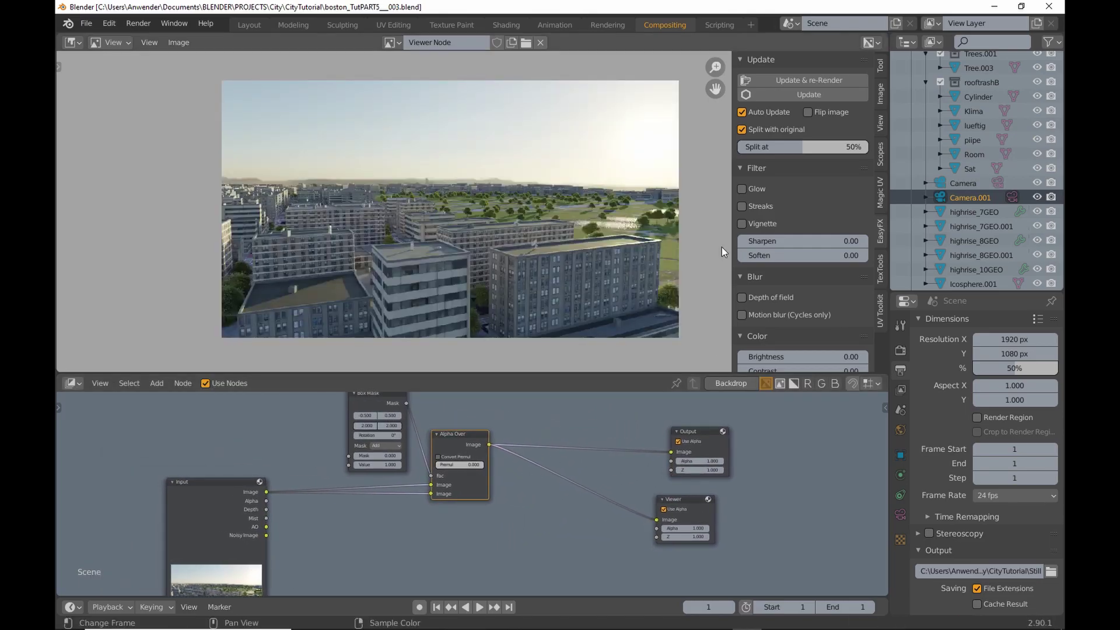
- Turn on Glow over 100% of the image at threshold 0.13, then enable Streaks
left_click(745, 187)
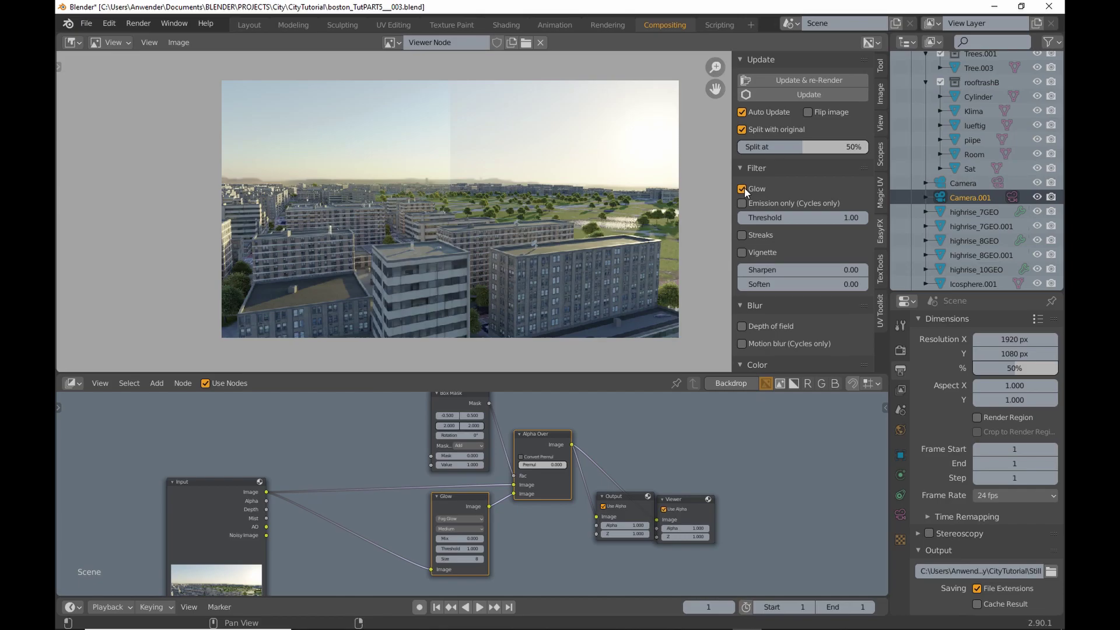
left_click_drag(803, 147, 865, 151)
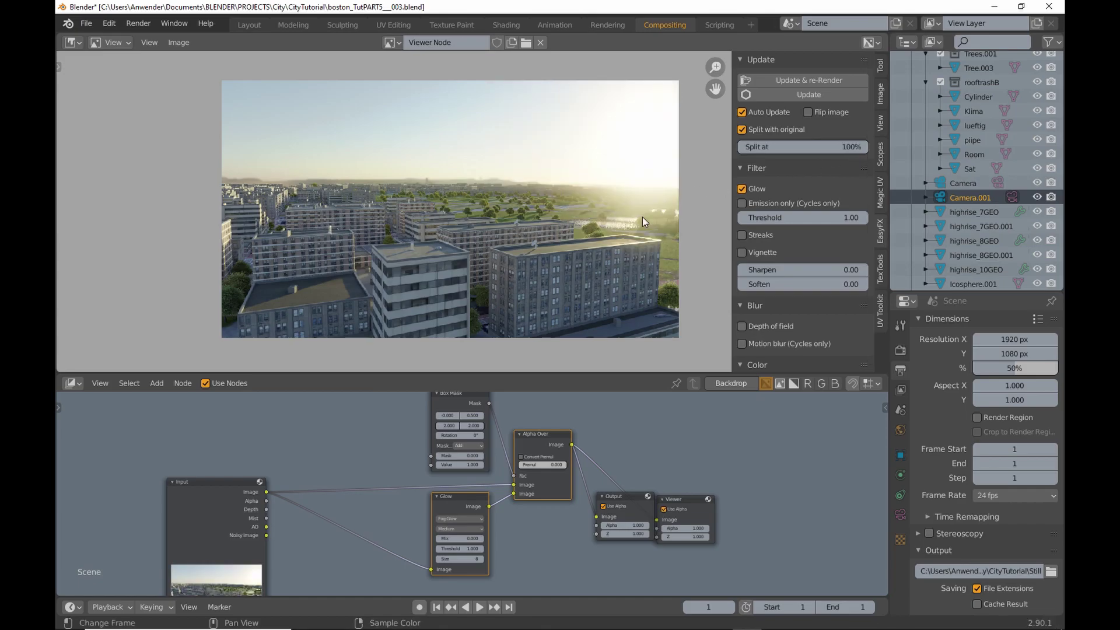
scroll(643, 224, "up", 1)
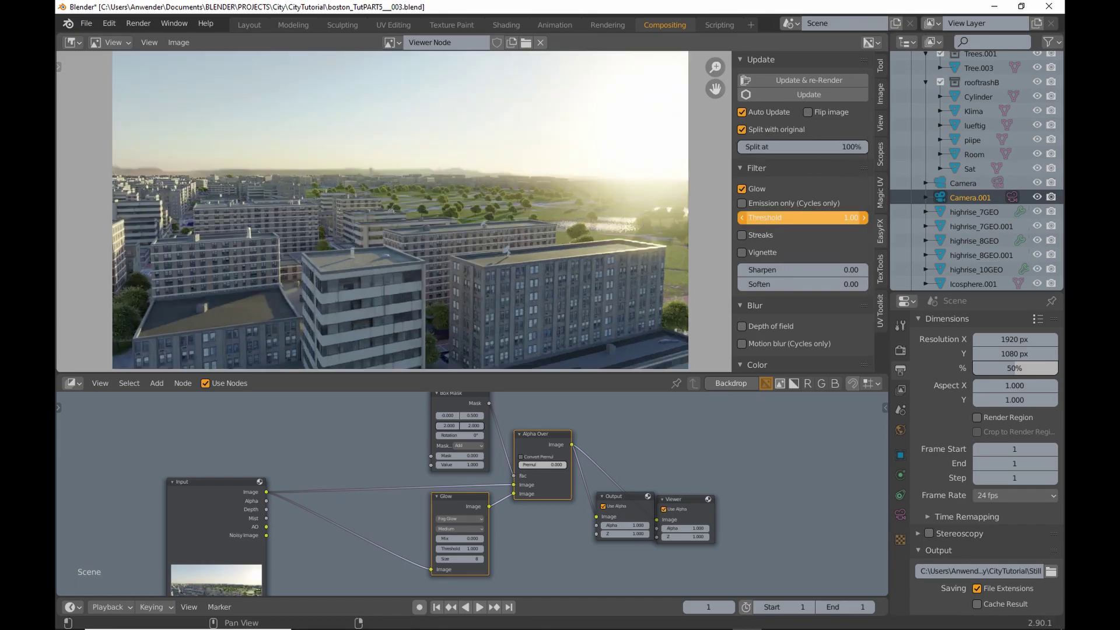
left_click_drag(812, 218, 787, 218)
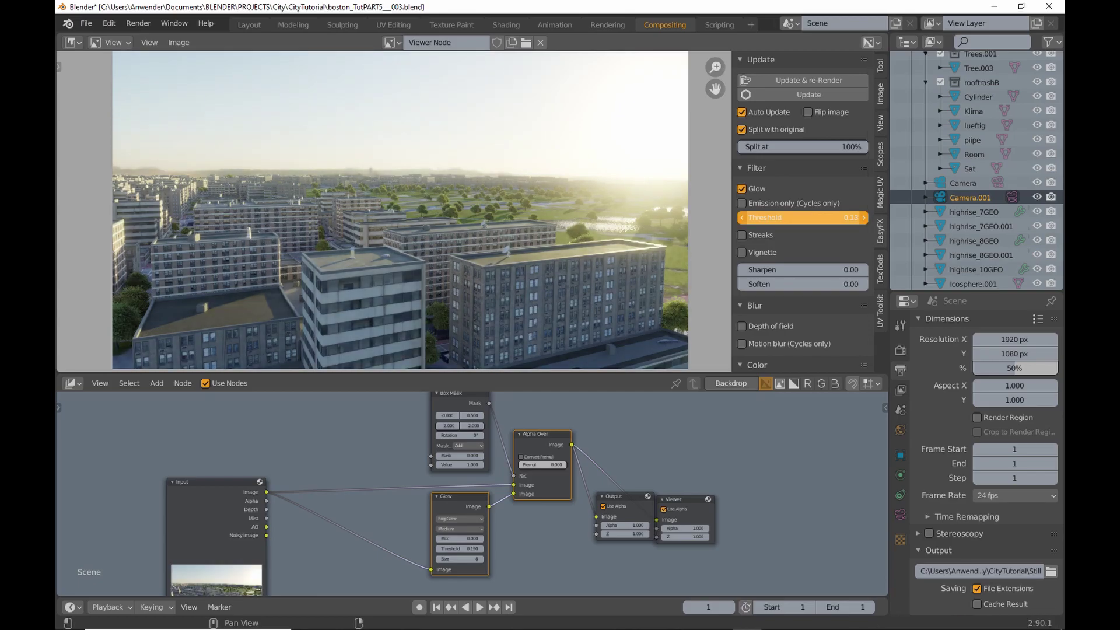
left_click_drag(788, 218, 788, 217)
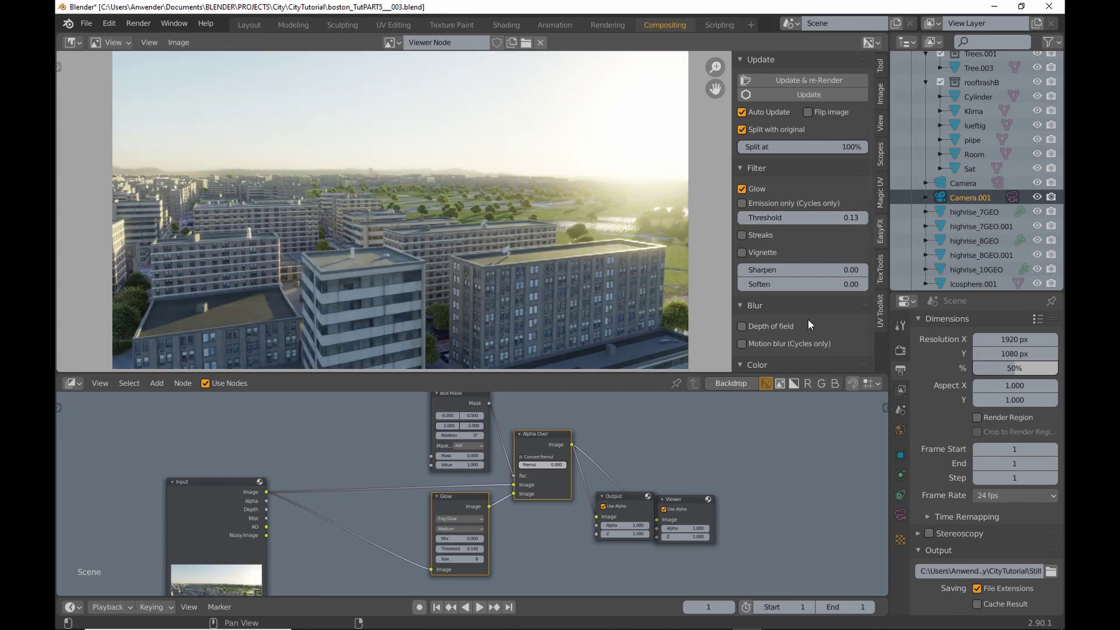
left_click(743, 234)
- Raise the Streaks threshold to 47.17 and turn on the Vignette
left_click_drag(779, 263, 839, 263)
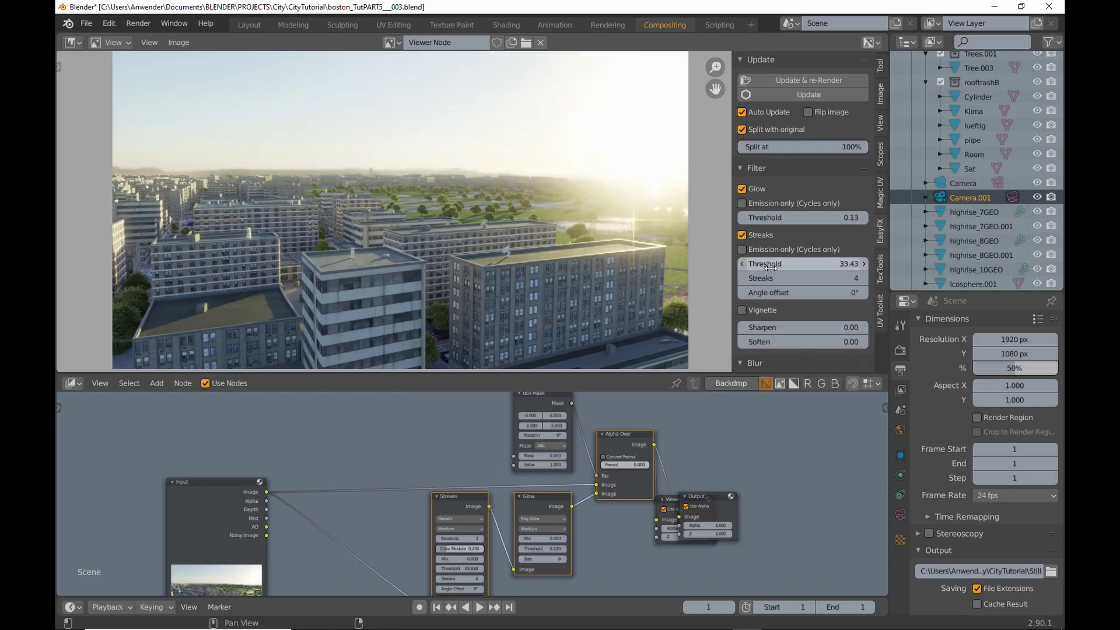
left_click_drag(839, 263, 724, 298)
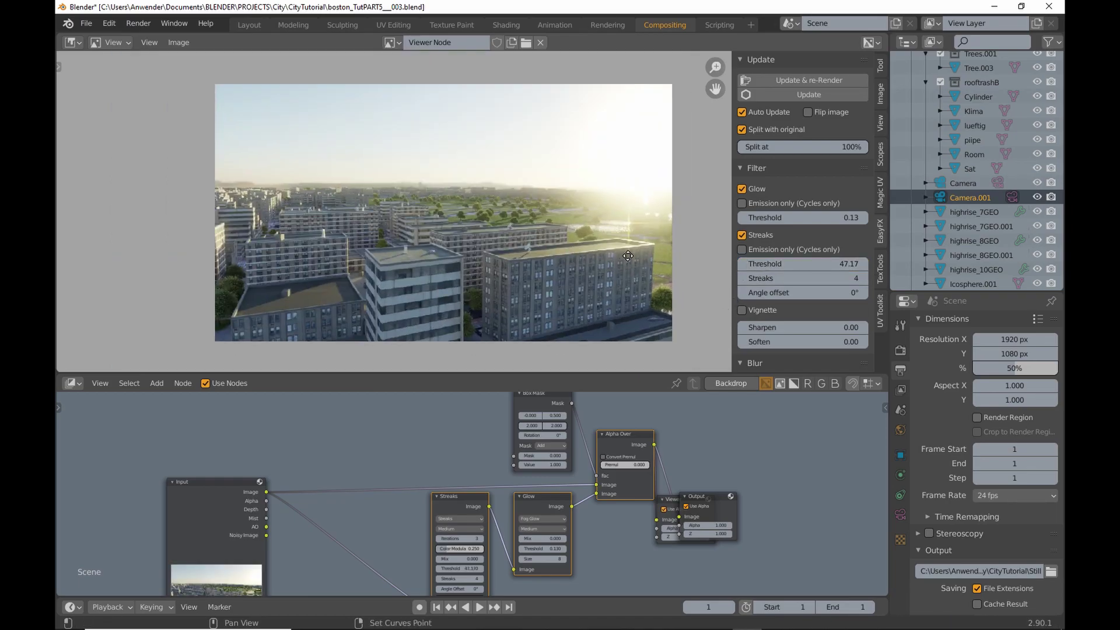
scroll(743, 228, "down", 3)
left_click(742, 215)
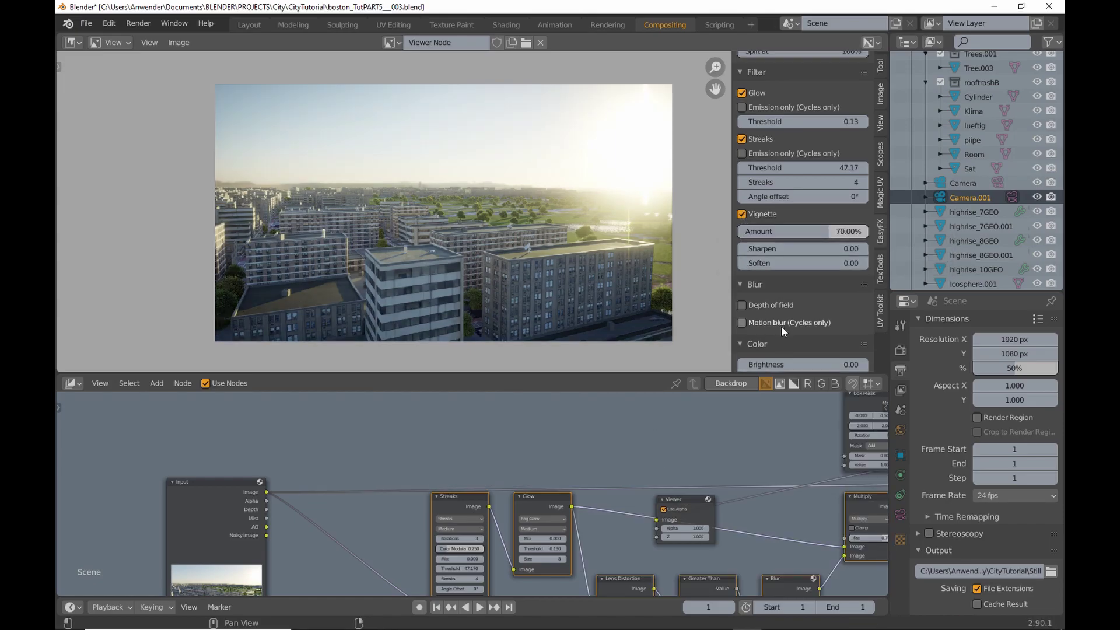
scroll(783, 318, "down", 2)
scroll(783, 317, "down", 2)
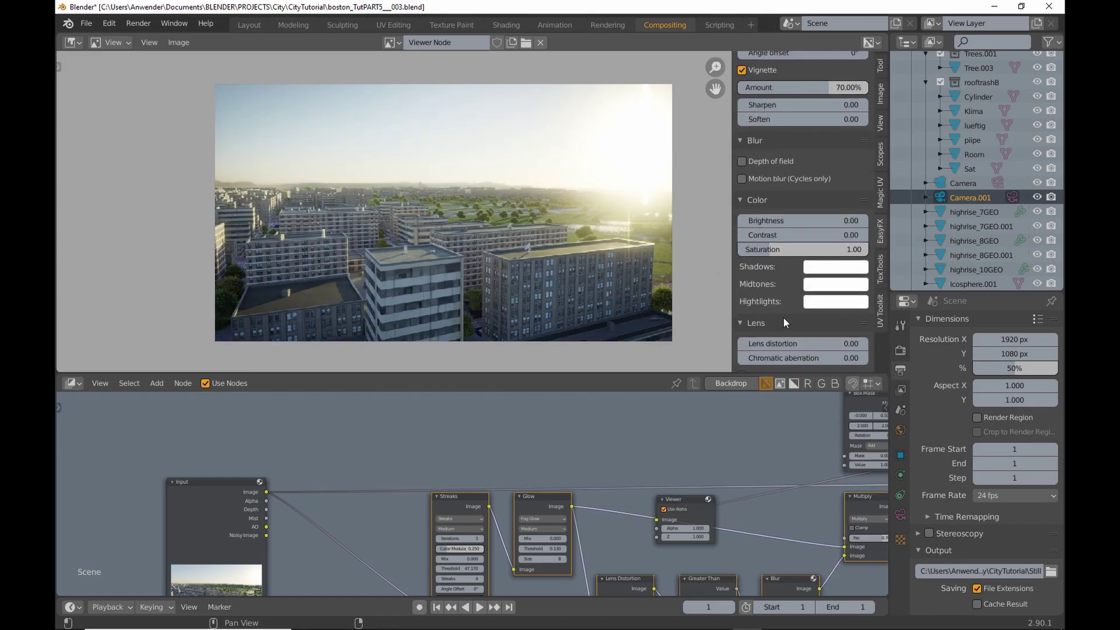
scroll(782, 316, "down", 2)
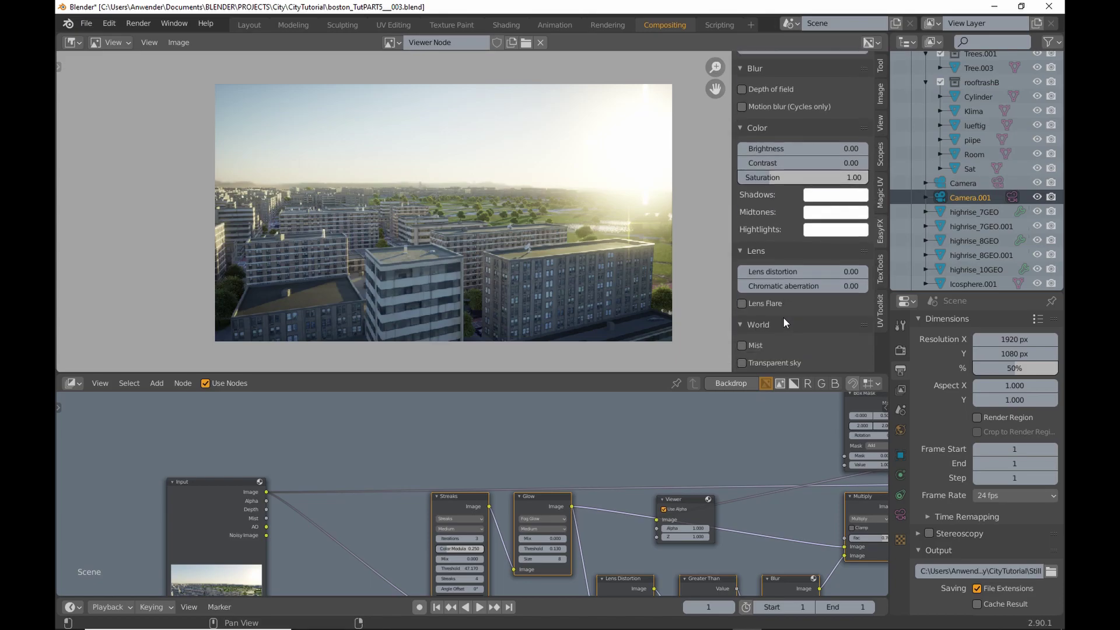
- Add a lens distortion of 0.01 to the render
left_click(864, 272)
left_click(837, 273)
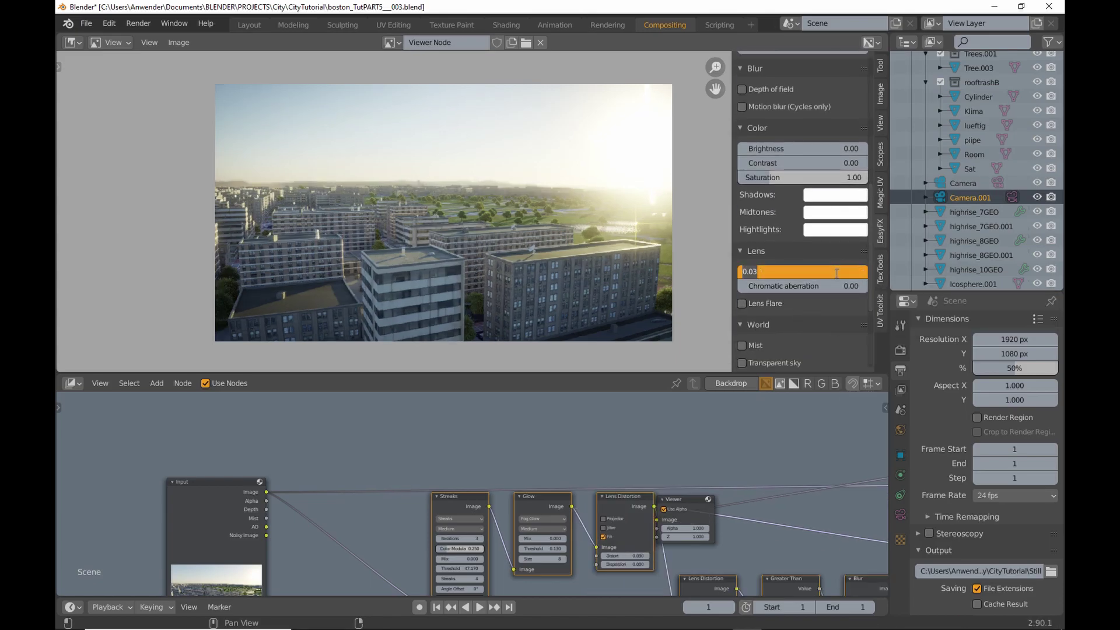
type("1")
key("Return")
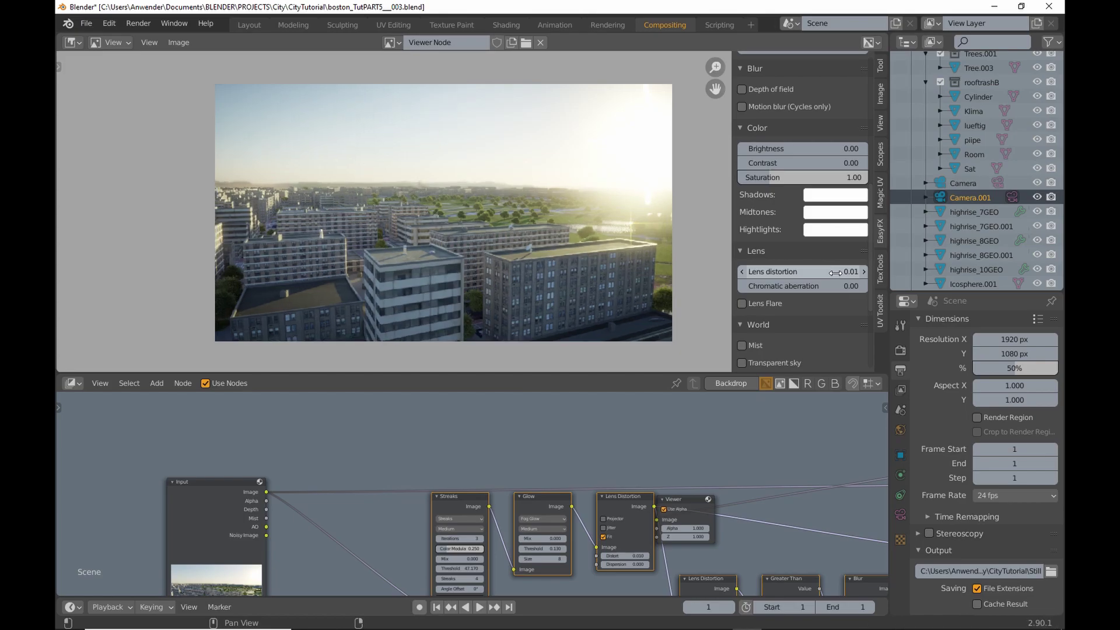
- Add chromatic aberration at 0.12, inspect the fringing and reduce it to 0.06
left_click(865, 286)
left_click(839, 286)
type("0.12")
key("Return")
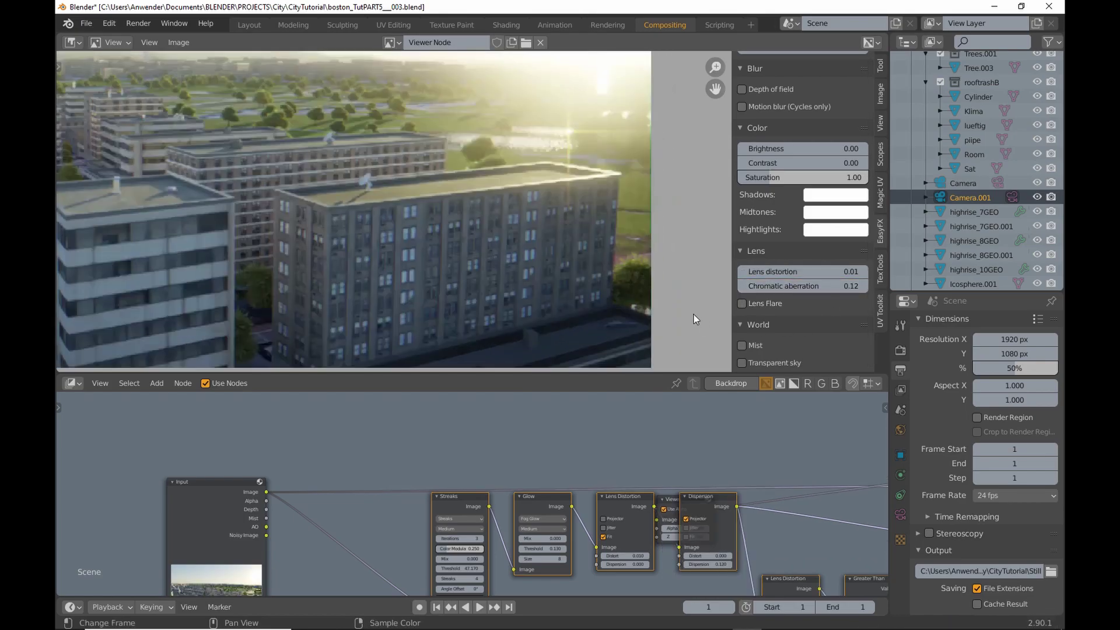
middle_click_drag(645, 282, 609, 248)
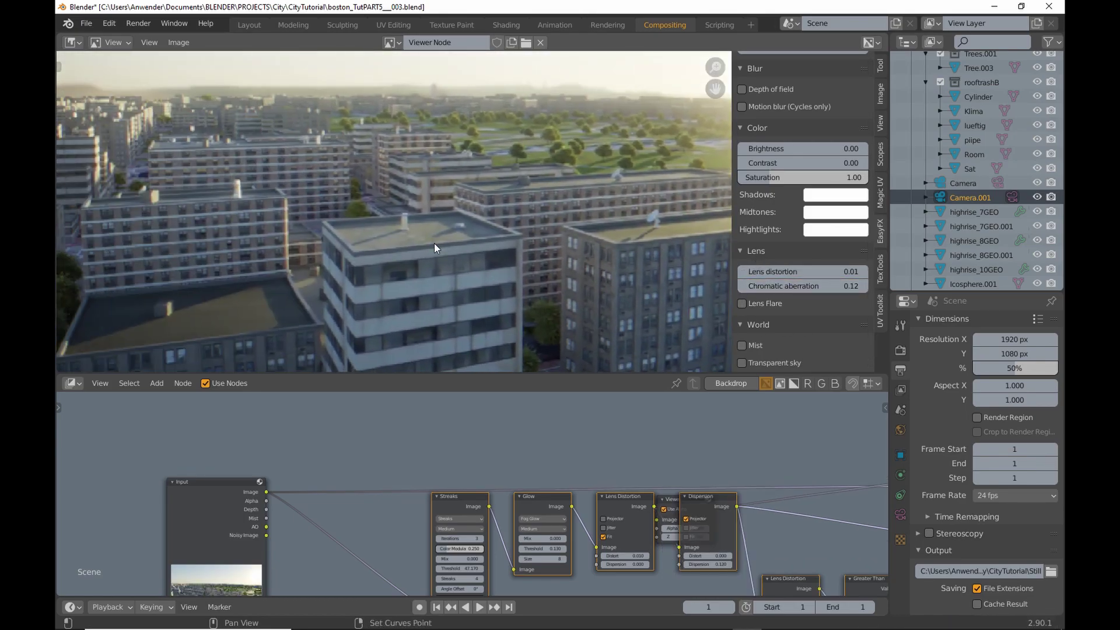
left_click(743, 288)
left_click(743, 288)
left_click(743, 287)
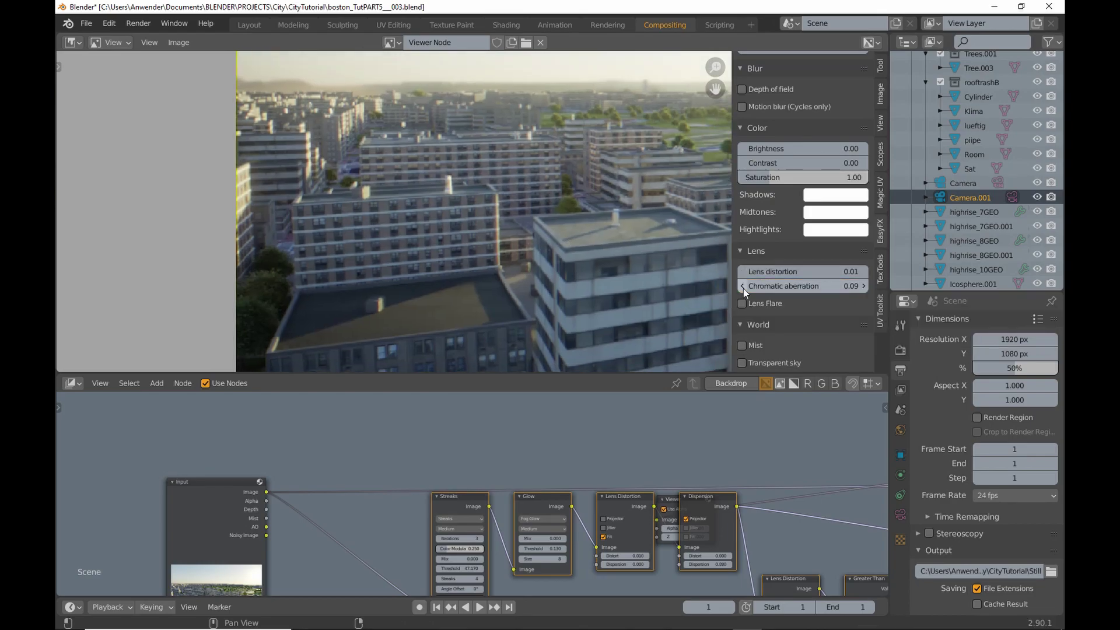
left_click(743, 288)
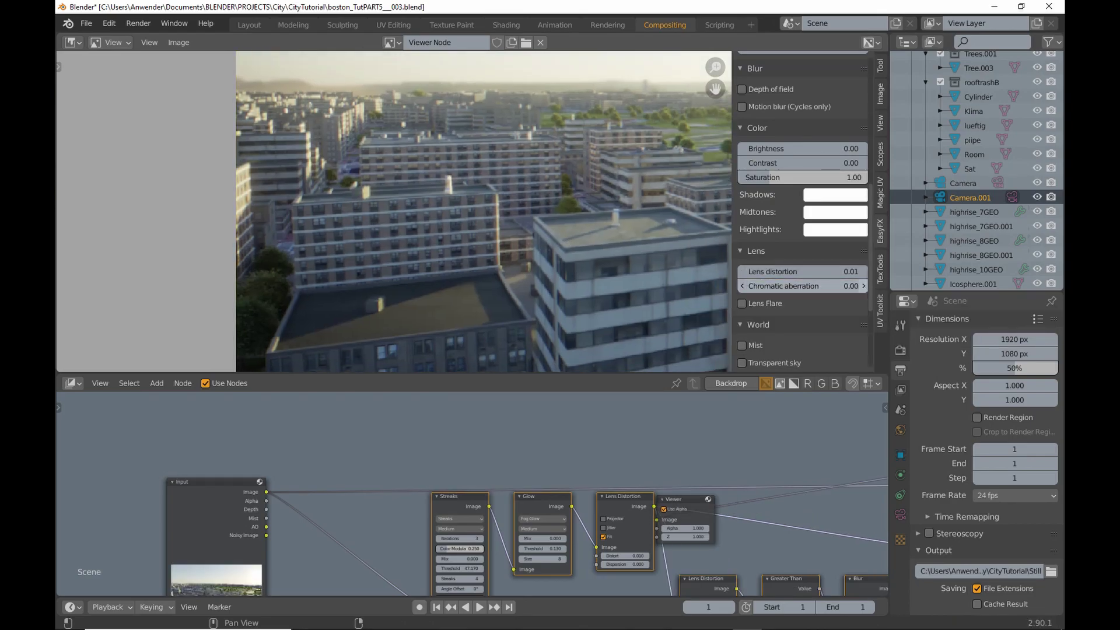
left_click(742, 287)
scroll(526, 248, "down", 2)
scroll(526, 248, "down", 1)
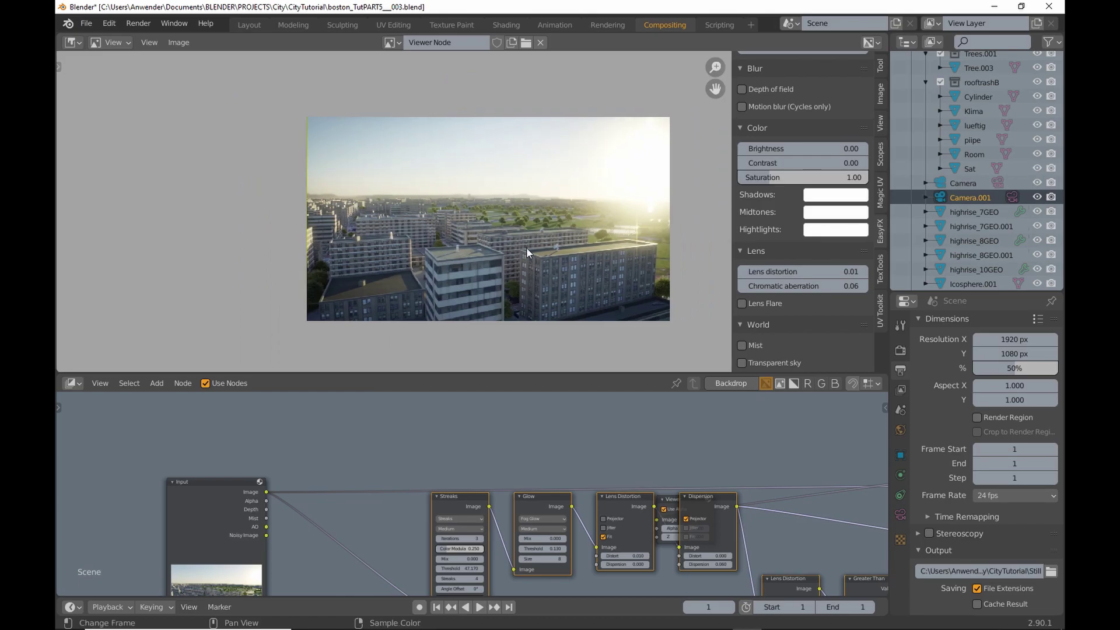
- Turn on Mist and set its offset to 1500 to thin the fog
left_click(743, 274)
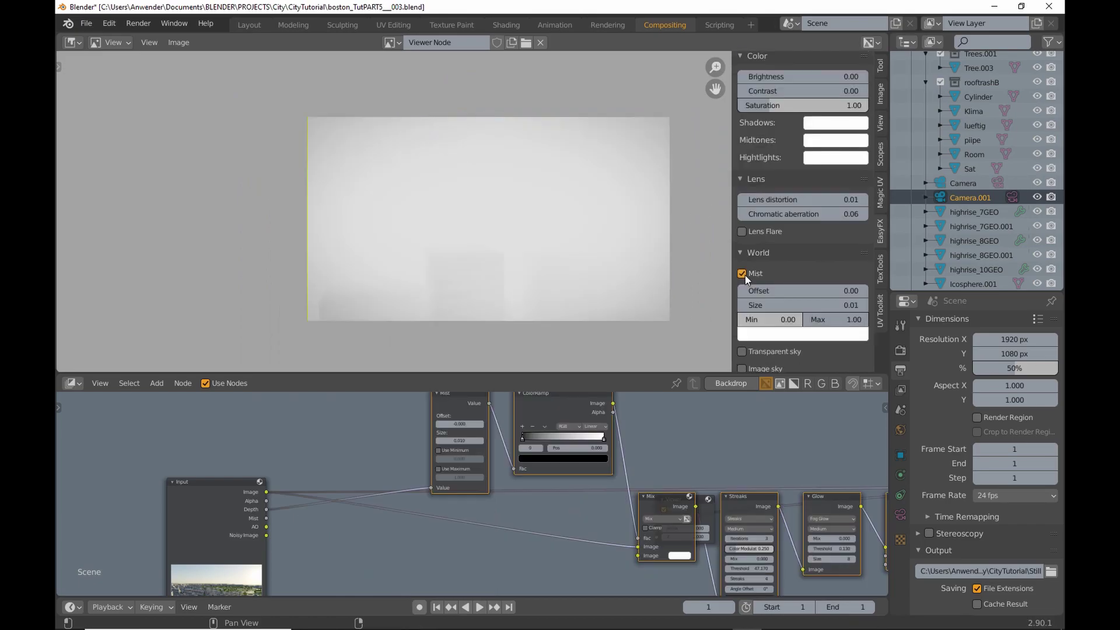
left_click_drag(775, 293, 840, 293)
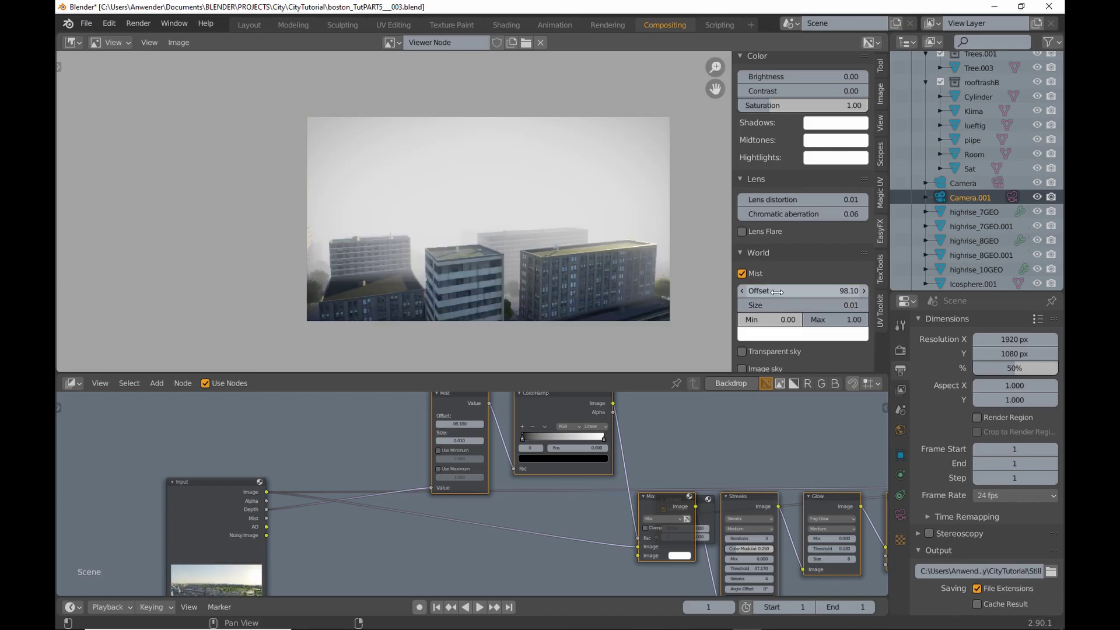
left_click_drag(771, 291, 840, 291)
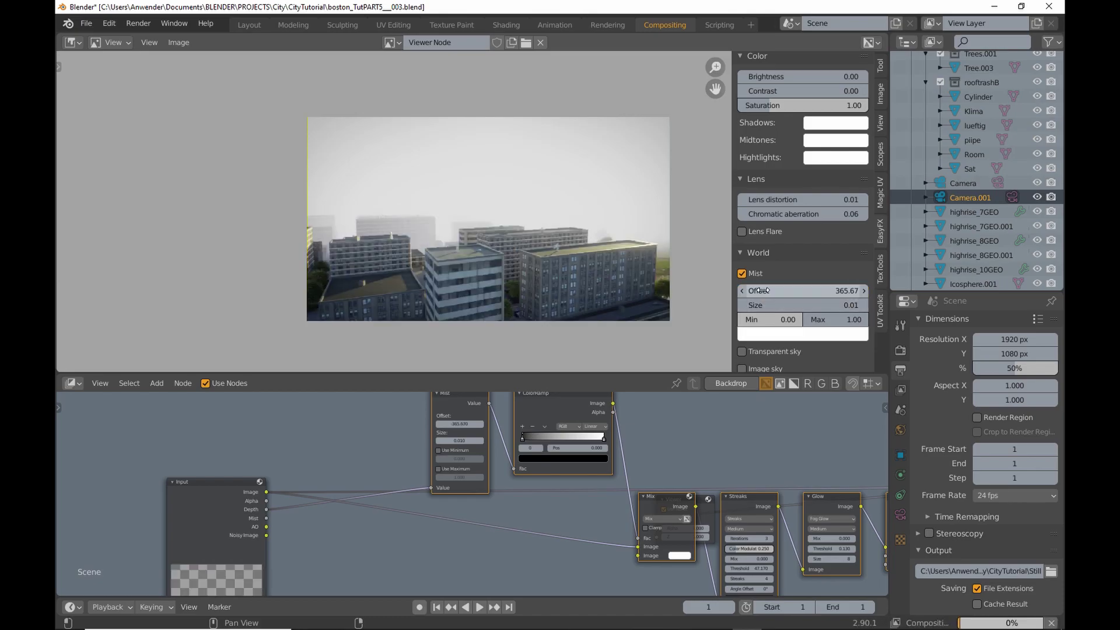
left_click(770, 292)
key("Return")
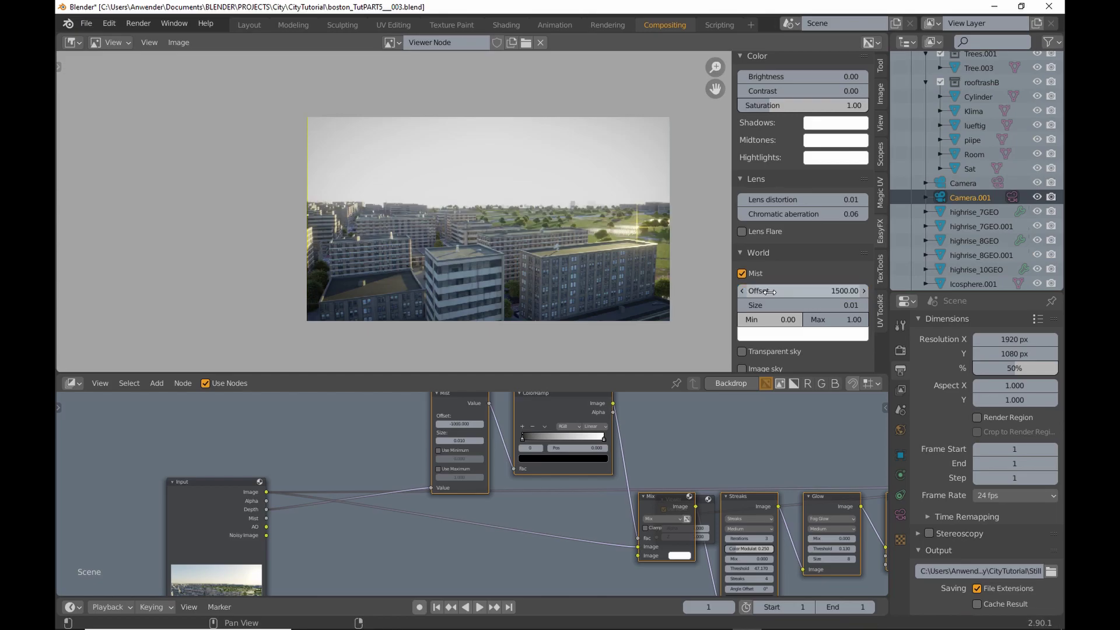
scroll(560, 193, "up", 2)
scroll(554, 191, "up", 1)
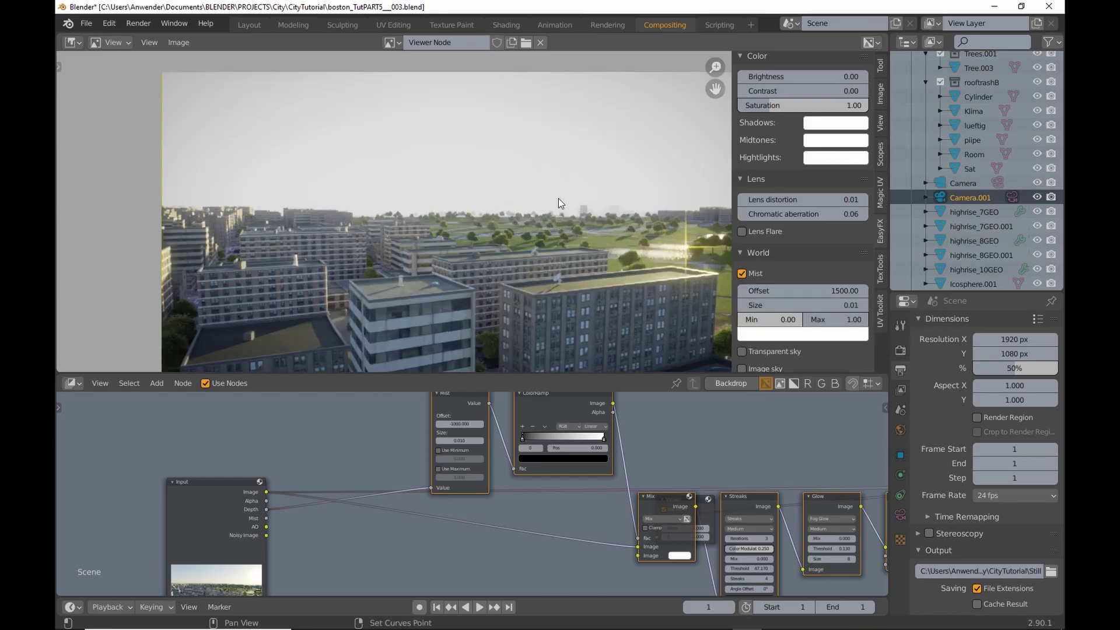
scroll(542, 191, "up", 1)
middle_click_drag(532, 185, 534, 187)
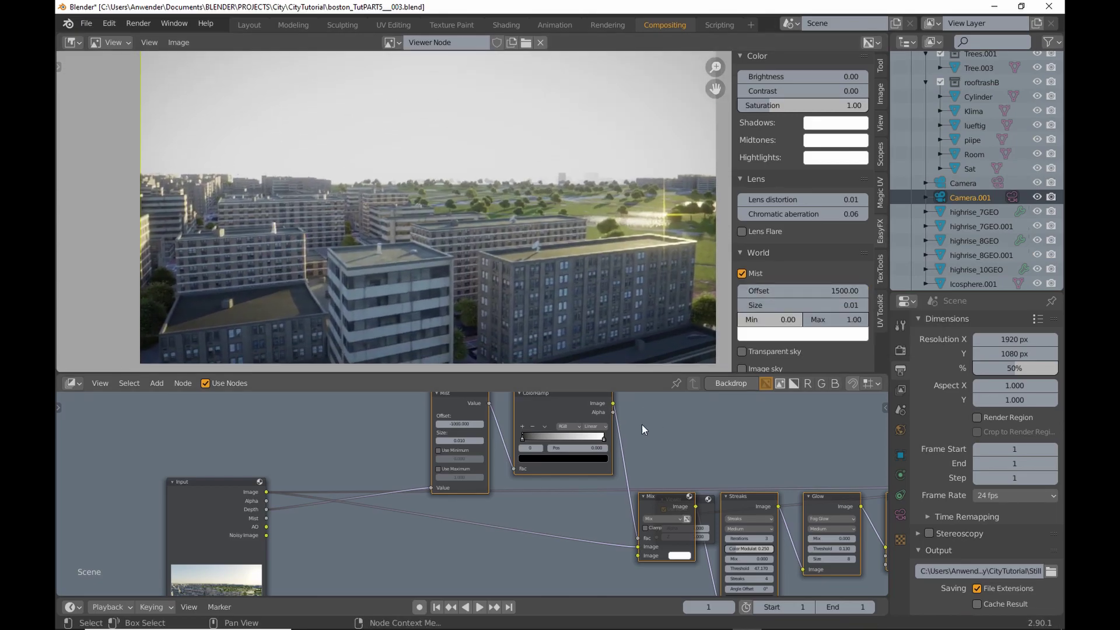
key("Home")
- Tint the mist a slightly darkened pale blue in its colour picker
left_click(803, 333)
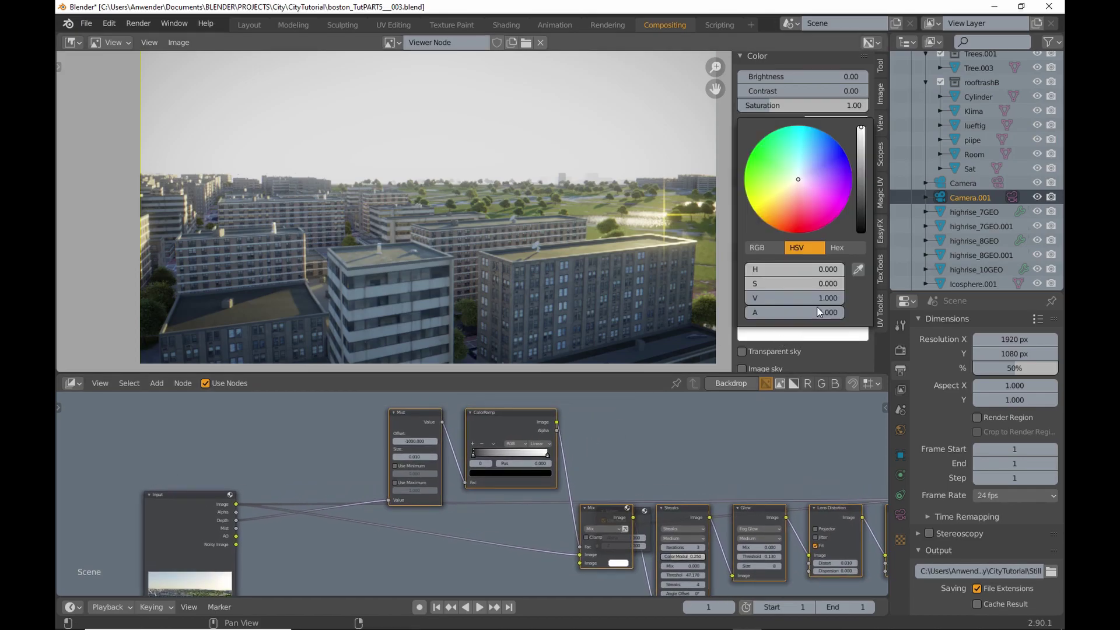
left_click(805, 163)
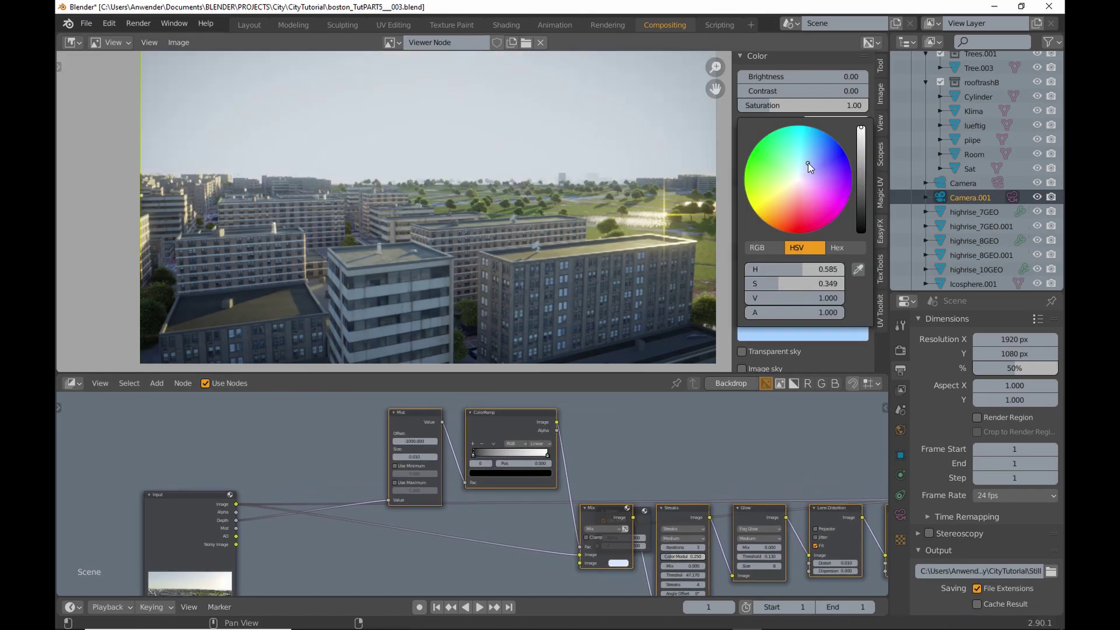
left_click(807, 163)
left_click_drag(860, 140, 861, 150)
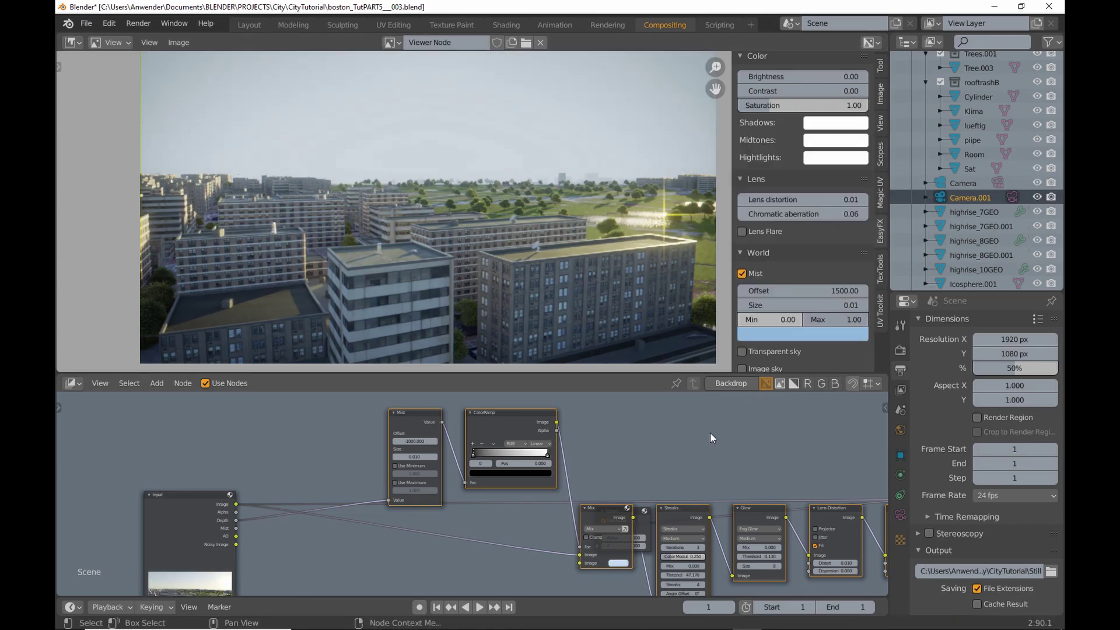
middle_click_drag(723, 426, 644, 415, "ctrl")
- Enlarge the node editor and rearrange nodes to bring the Mist, ColorRamp and Mix nodes into view
left_click_drag(611, 374, 605, 297)
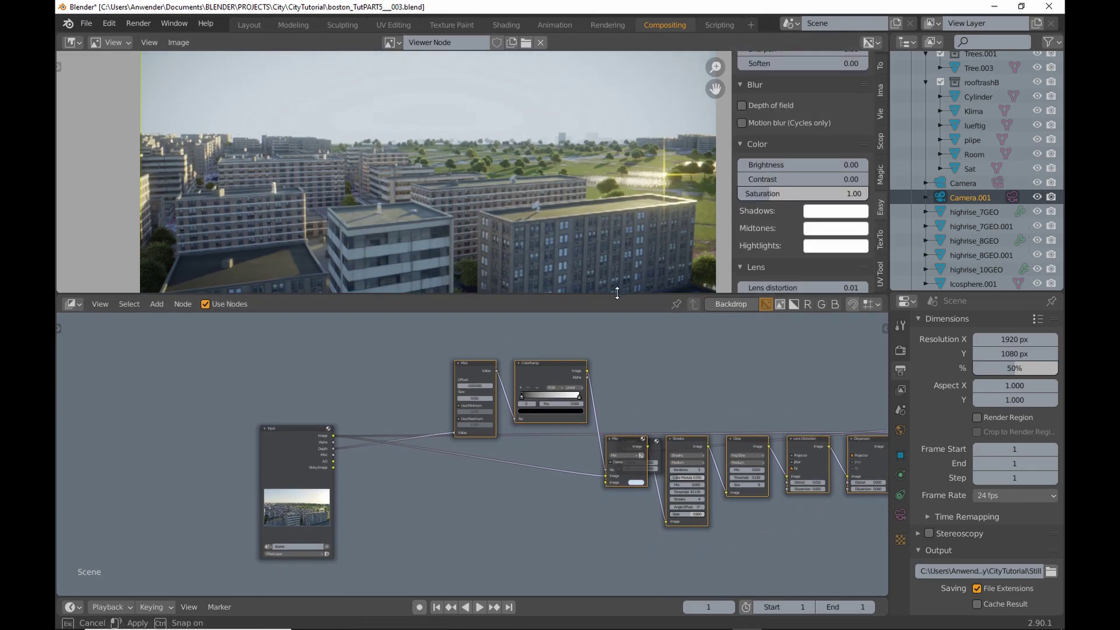
middle_click_drag(633, 393, 569, 362)
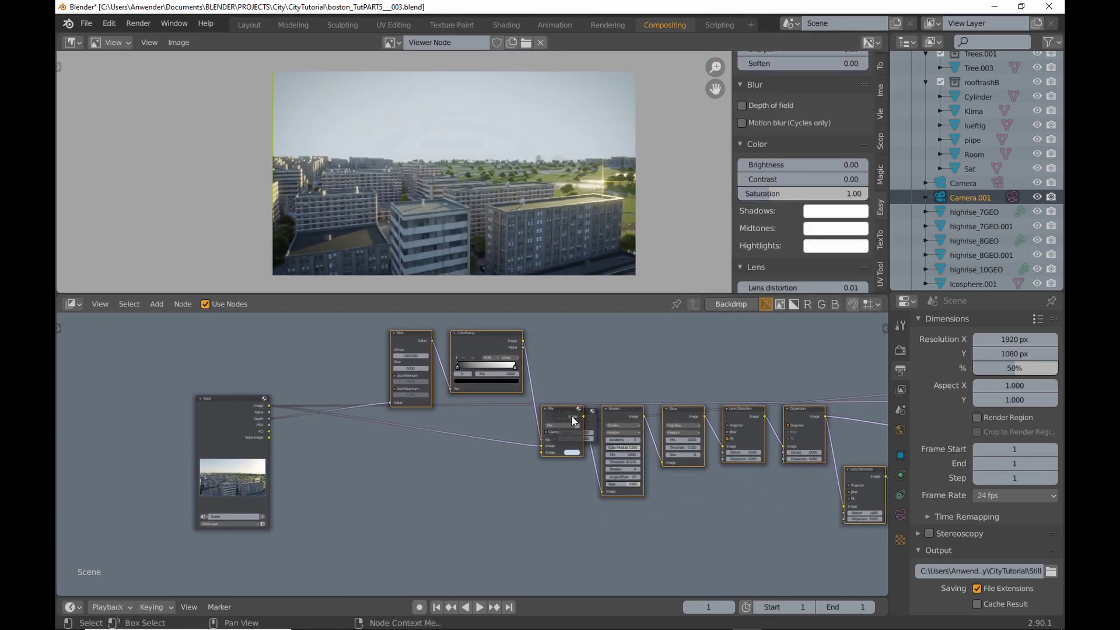
left_click_drag(580, 418, 560, 429)
scroll(419, 400, "down", 4)
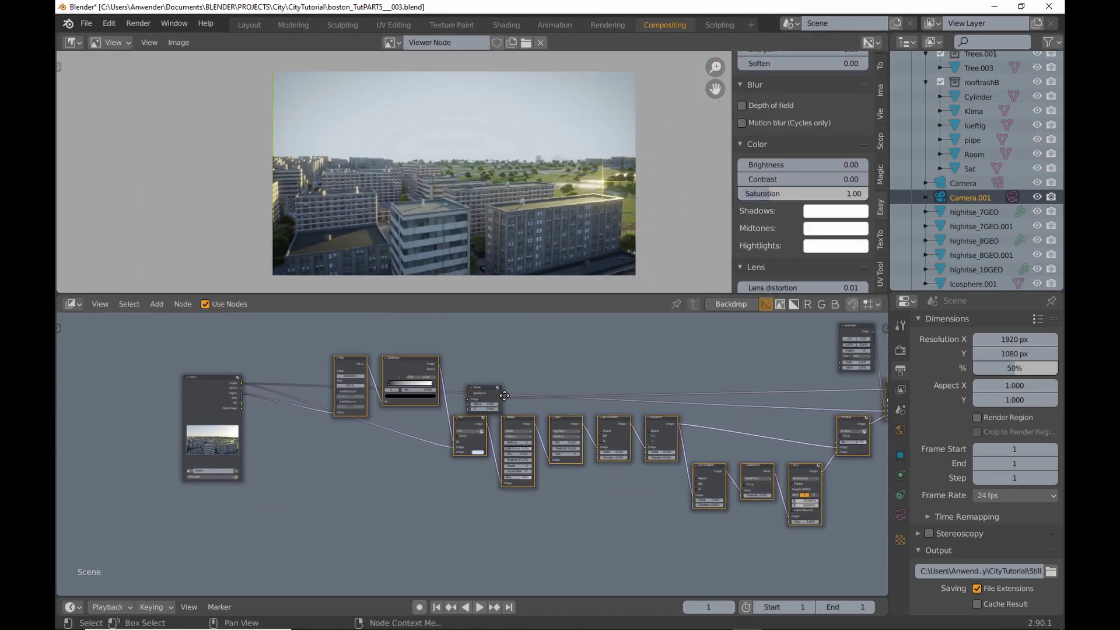
key("g")
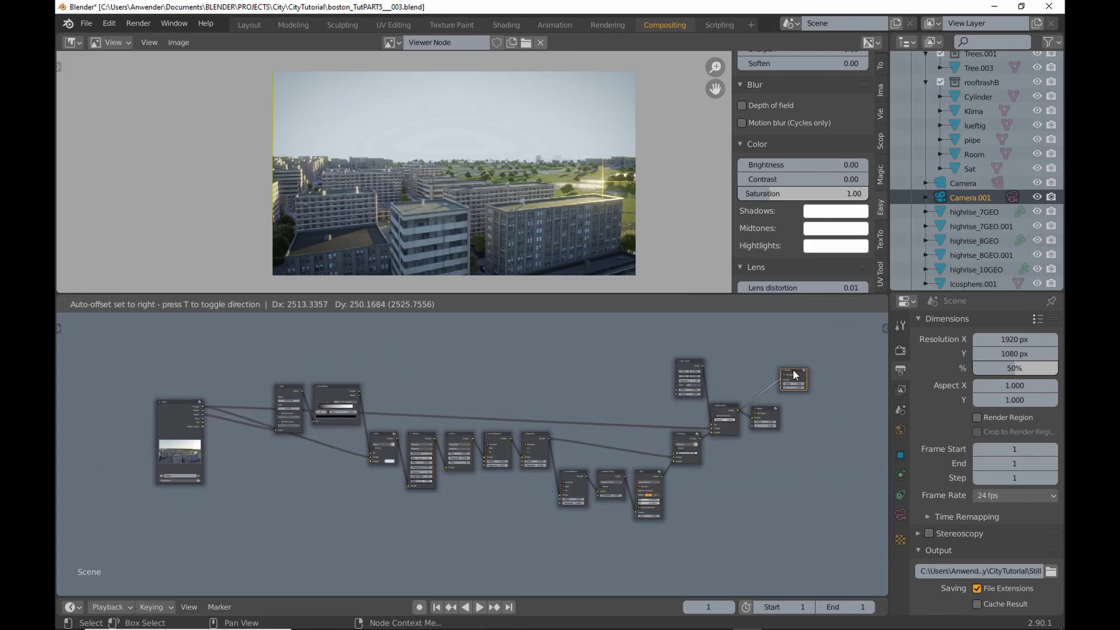
left_click(626, 395)
scroll(626, 395, "up", 3)
middle_click_drag(412, 402, 697, 371)
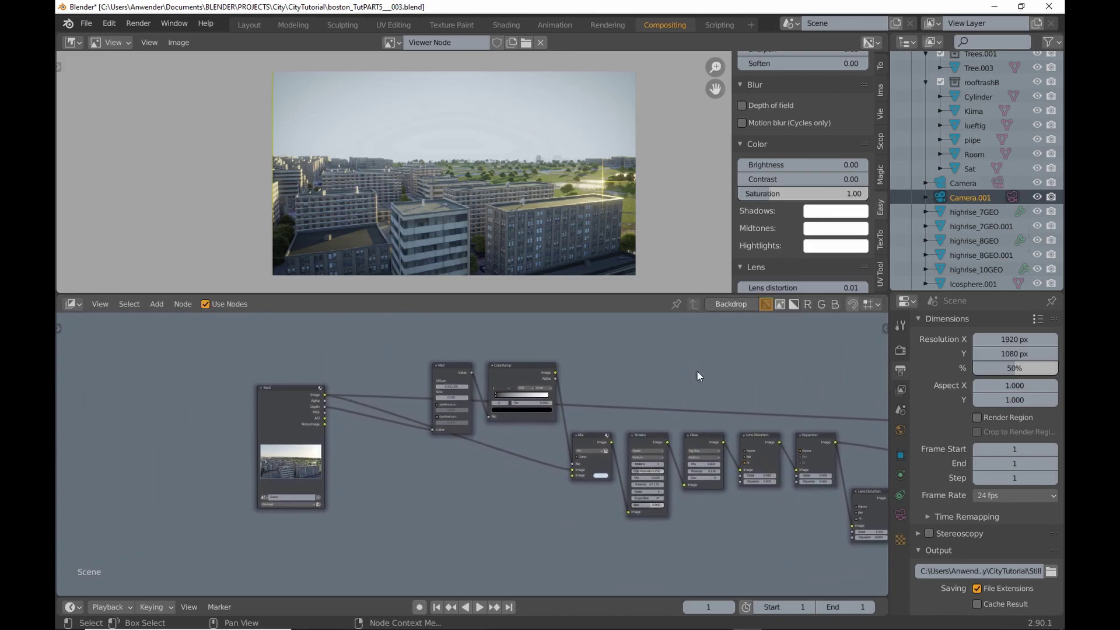
scroll(594, 394, "up", 1)
scroll(594, 394, "up", 2)
middle_click_drag(589, 396, 621, 389)
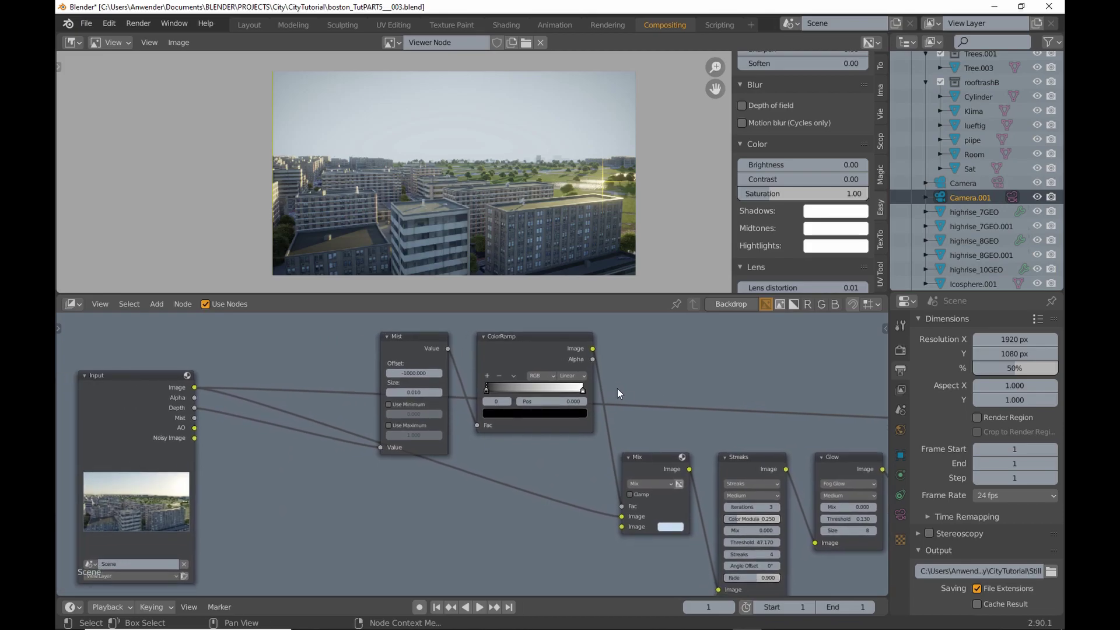
scroll(617, 393, "up", 1)
scroll(589, 280, "up", 1)
scroll(593, 263, "up", 1)
scroll(598, 249, "up", 2)
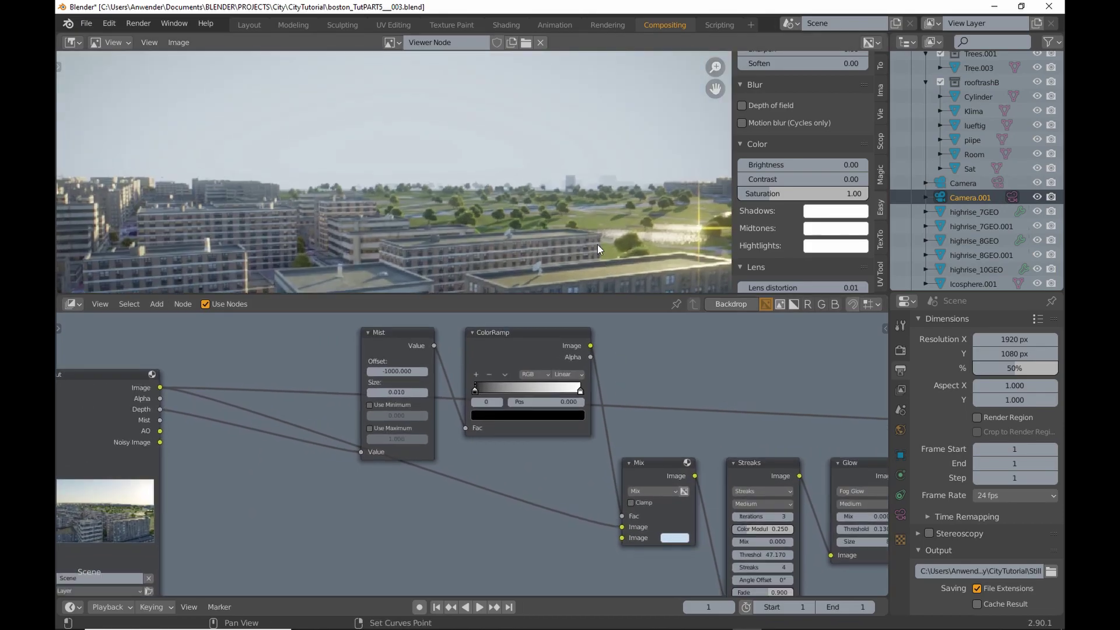
- Set the mist Mix node to Add and darken the ColorRamp's white end to a mid grey
left_click(659, 489)
left_click(651, 392)
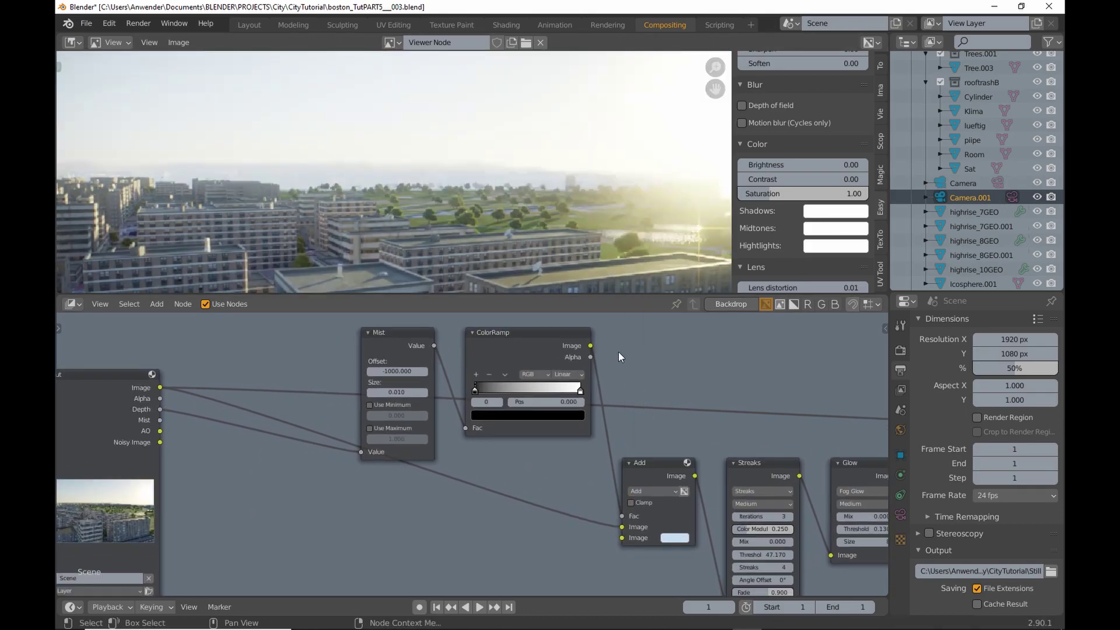
left_click(580, 391)
left_click(568, 416)
mouse_move(562, 266)
left_mouse_down()
mouse_move(562, 342)
mouse_move(563, 302)
left_mouse_up()
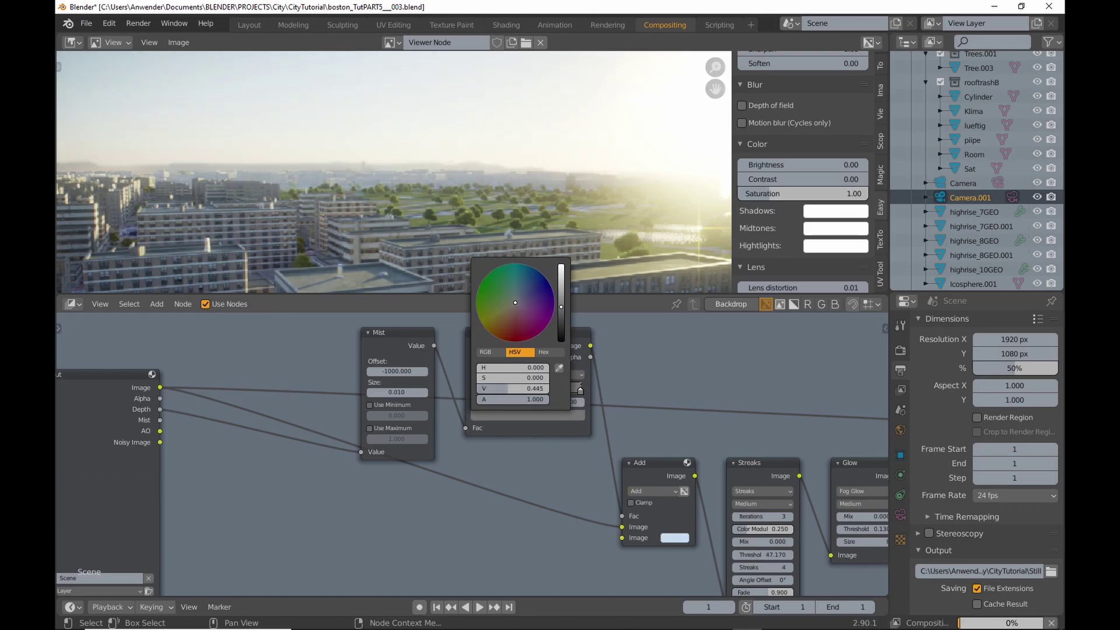
mouse_move(629, 377)
middle_mouse_down("ctrl")
mouse_move(632, 366)
mouse_move(647, 370)
middle_mouse_up("ctrl")
scroll(574, 265, "down", 2)
scroll(510, 181, "down", 1)
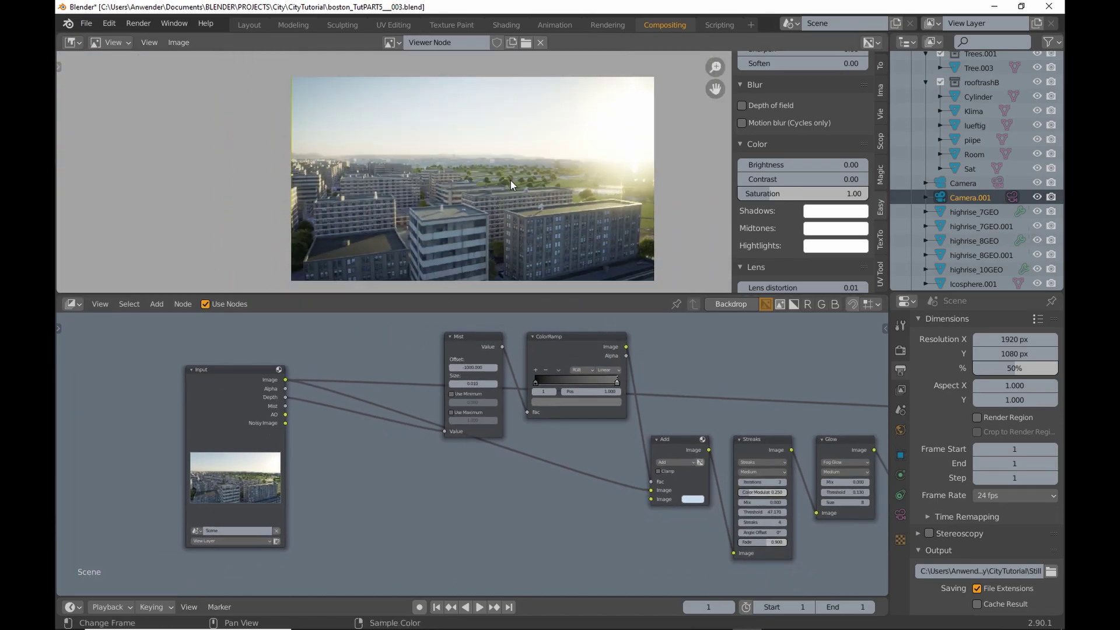
middle_click_drag(511, 181, 517, 188)
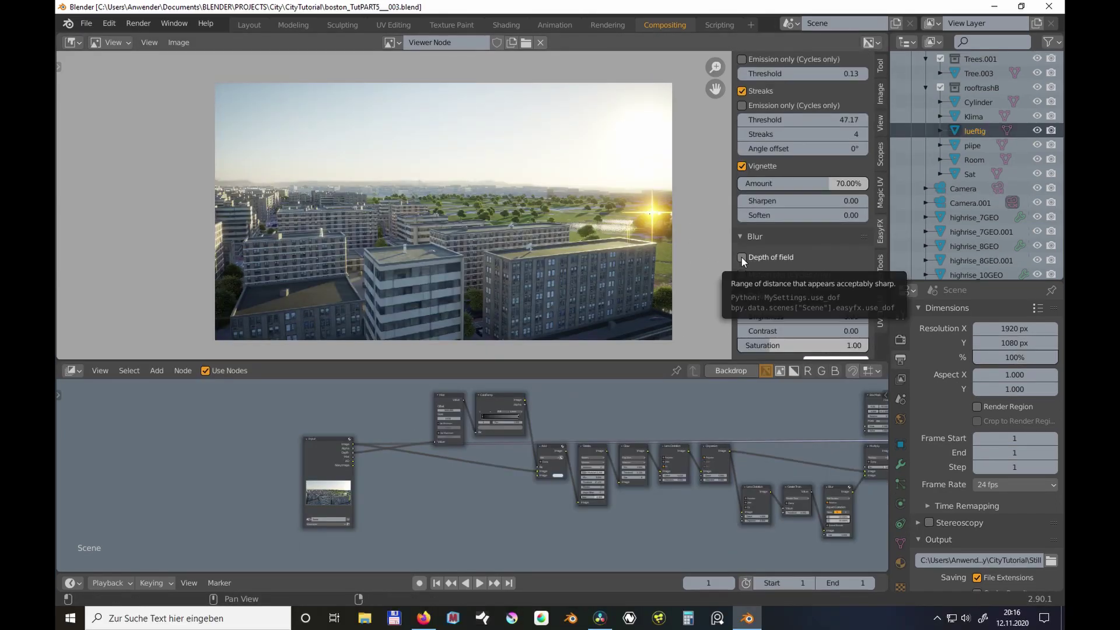
- Turn on depth of field and sweep its F-stop from 0 up to about 29.6, inspecting the city blur
left_click(740, 257)
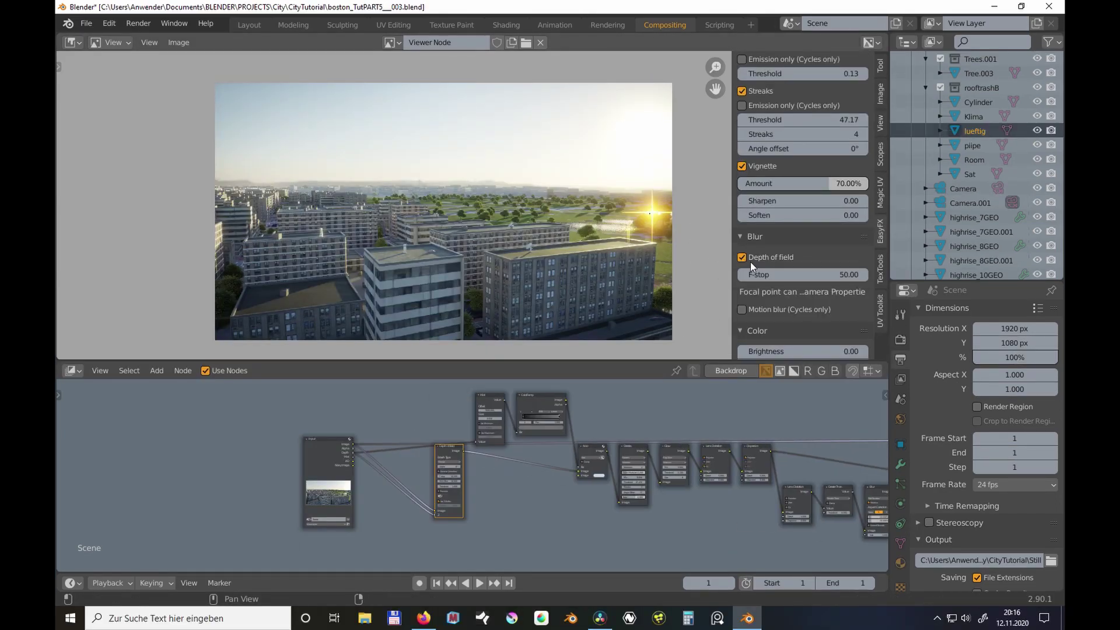
left_click_drag(753, 274, 683, 274)
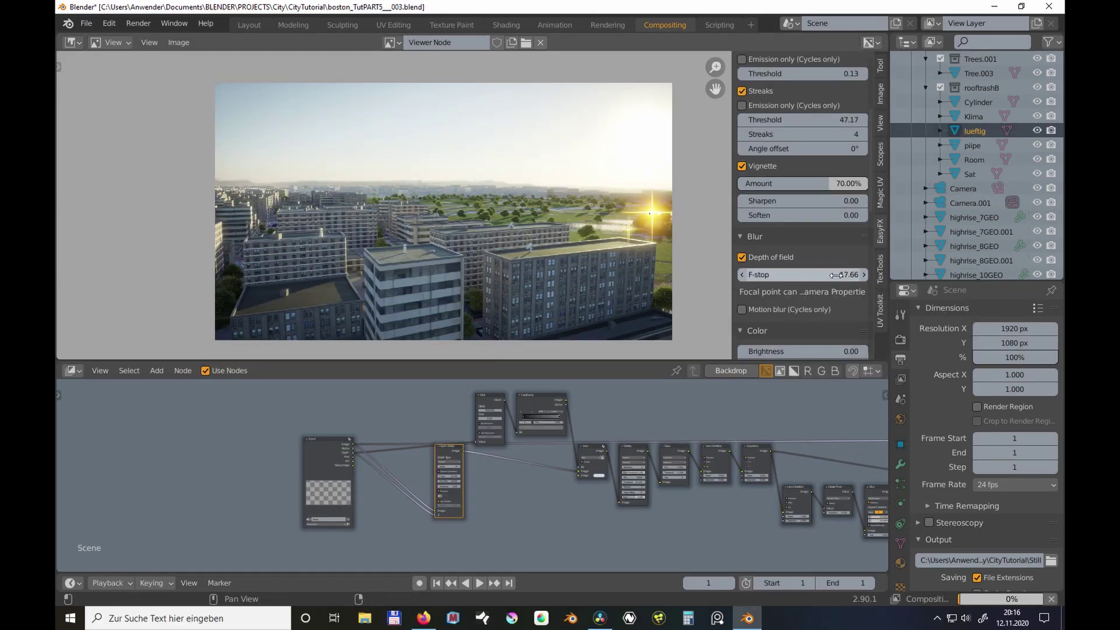
left_click_drag(788, 274, 821, 276)
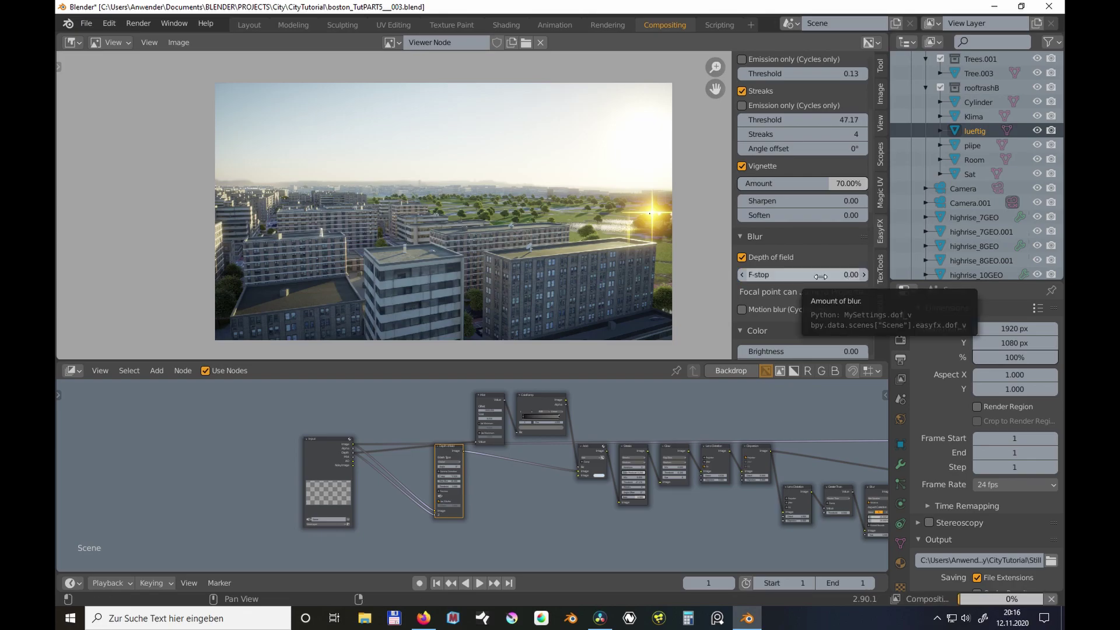
left_click_drag(821, 275, 816, 281)
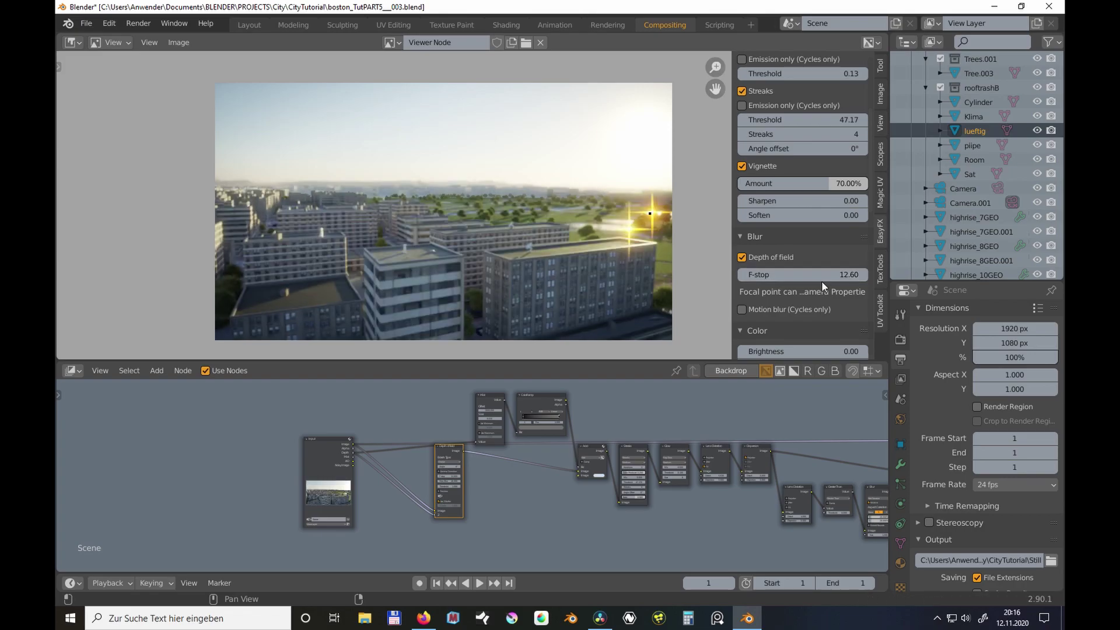
scroll(494, 204, "up", 3)
left_click_drag(801, 275, 818, 274)
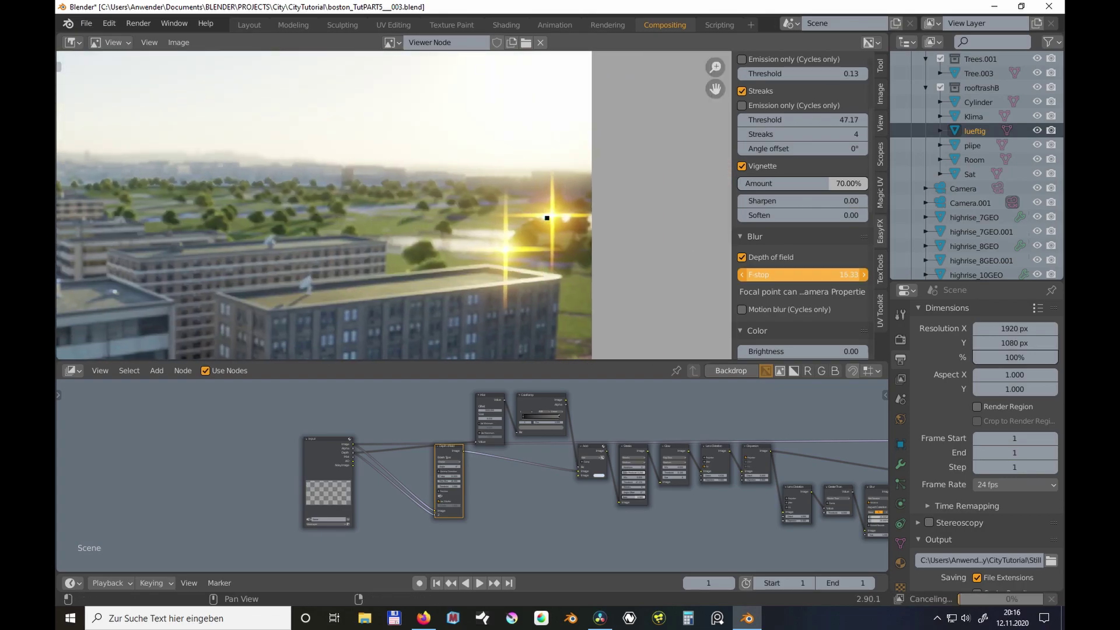
mouse_move(607, 256)
middle_mouse_down()
mouse_move(564, 261)
mouse_move(653, 259)
middle_mouse_up()
left_click_drag(800, 275, 839, 275)
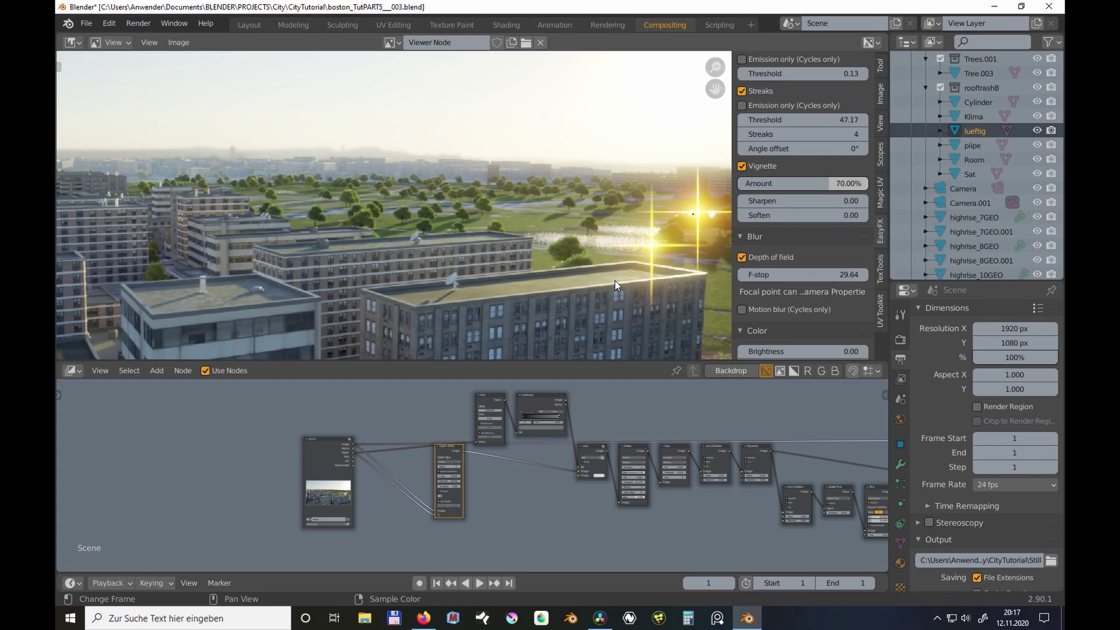
mouse_move(465, 249)
middle_mouse_down()
mouse_move(505, 259)
mouse_move(541, 240)
middle_mouse_up()
scroll(536, 277, "down", 2)
scroll(542, 240, "down", 1)
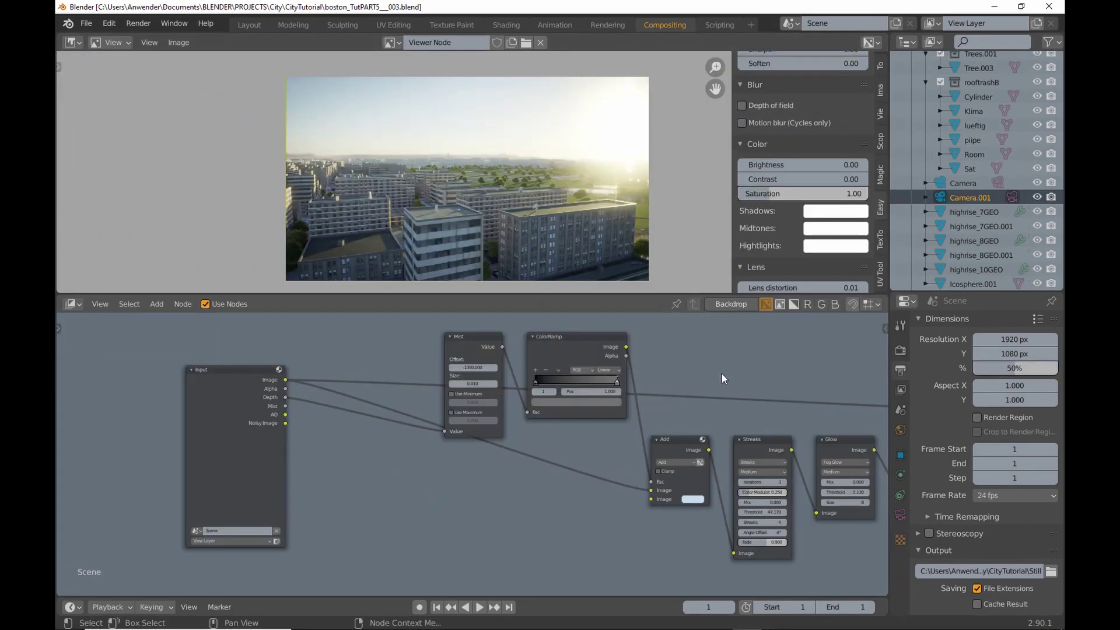
- Add a Defocus node fed by the scene Depth on its Z input, with Use Z-Buffer enabled
left_click(157, 305)
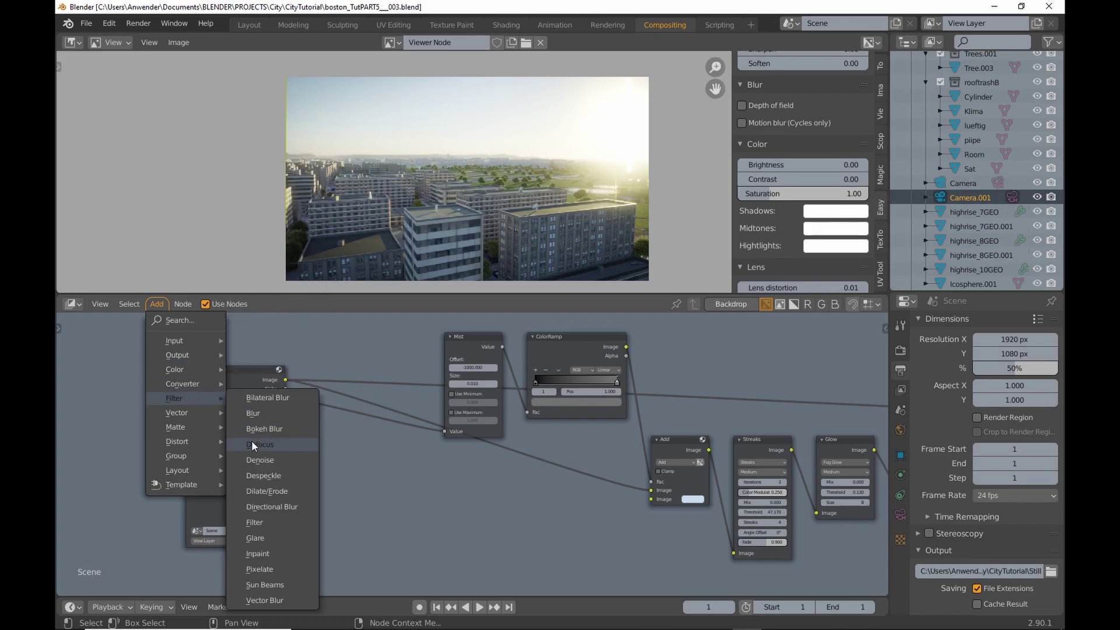
left_click(252, 442)
left_click(333, 437)
middle_click_drag(289, 412, 399, 371)
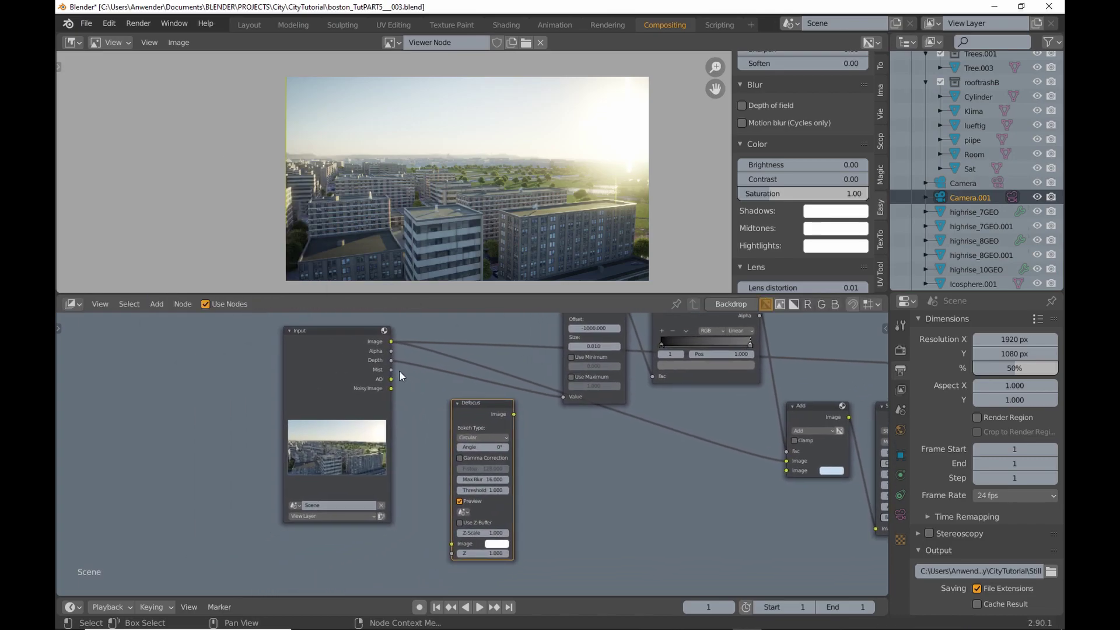
left_click_drag(391, 360, 452, 553)
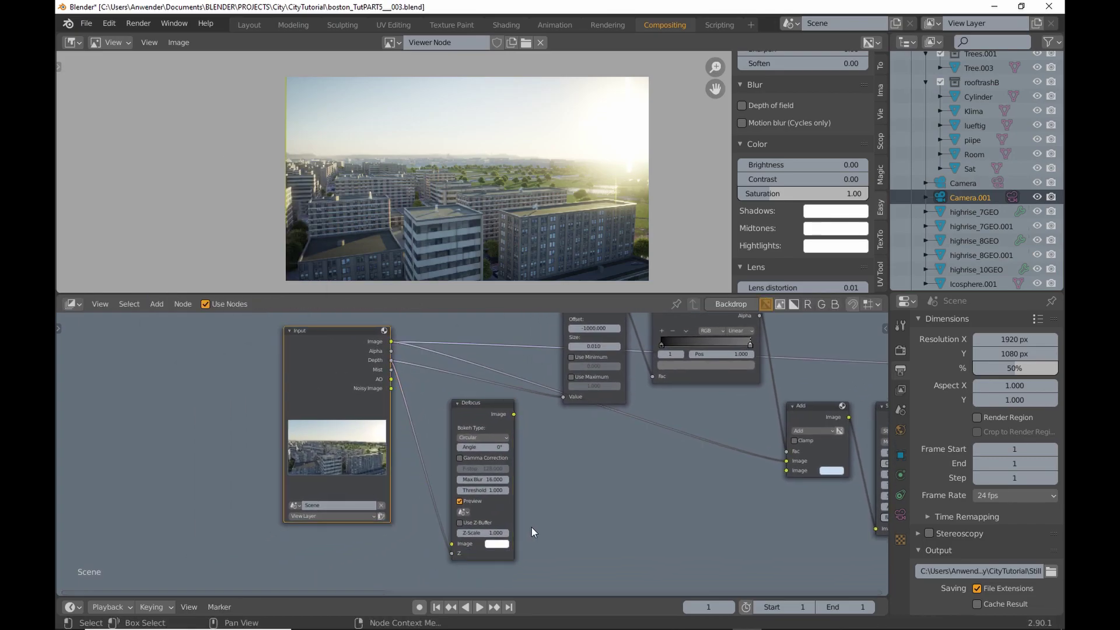
left_click(461, 523)
scroll(545, 506, "down", 1)
scroll(310, 473, "down", 1)
scroll(343, 467, "down", 2)
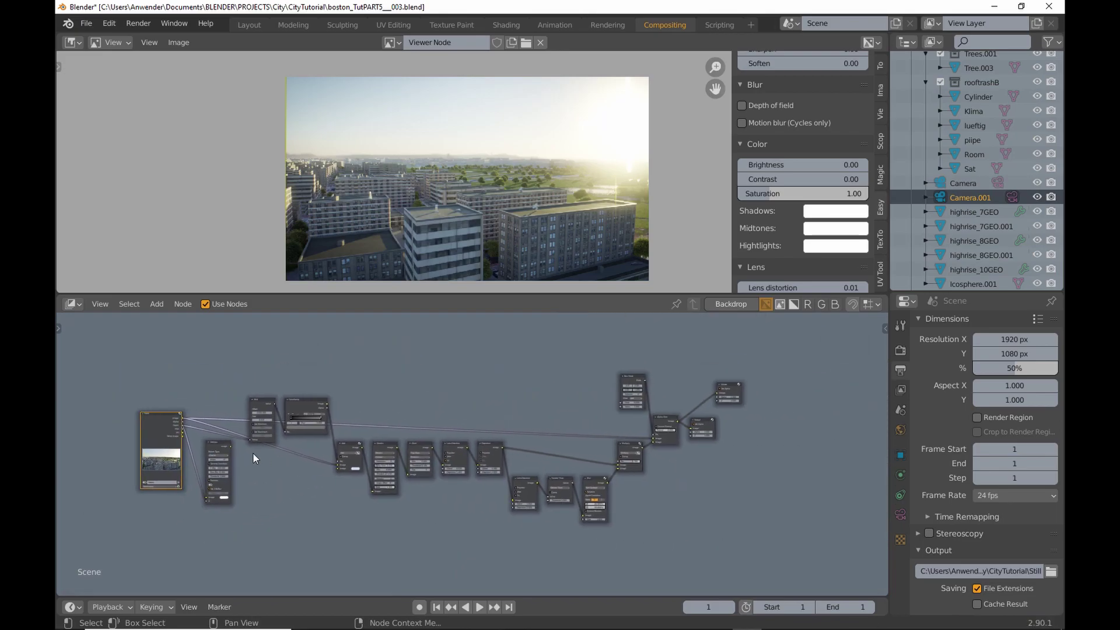
- Insert the Defocus node into the link feeding the Viewer and Output nodes and tidy the layout
left_click(622, 484)
scroll(623, 483, "up", 3)
left_click_drag(626, 433, 683, 415)
mouse_move(750, 479)
left_mouse_down()
mouse_move(663, 363)
mouse_move(767, 373)
left_mouse_up()
left_click_drag(652, 511, 630, 424)
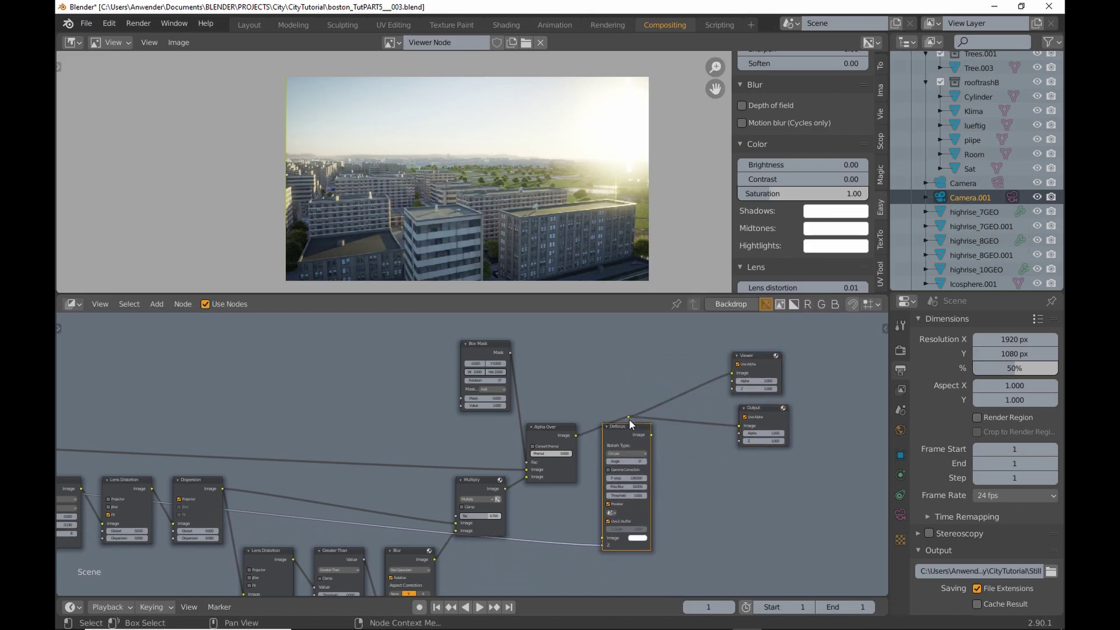
scroll(564, 435, "up", 1)
scroll(564, 435, "up", 1)
left_click(543, 392)
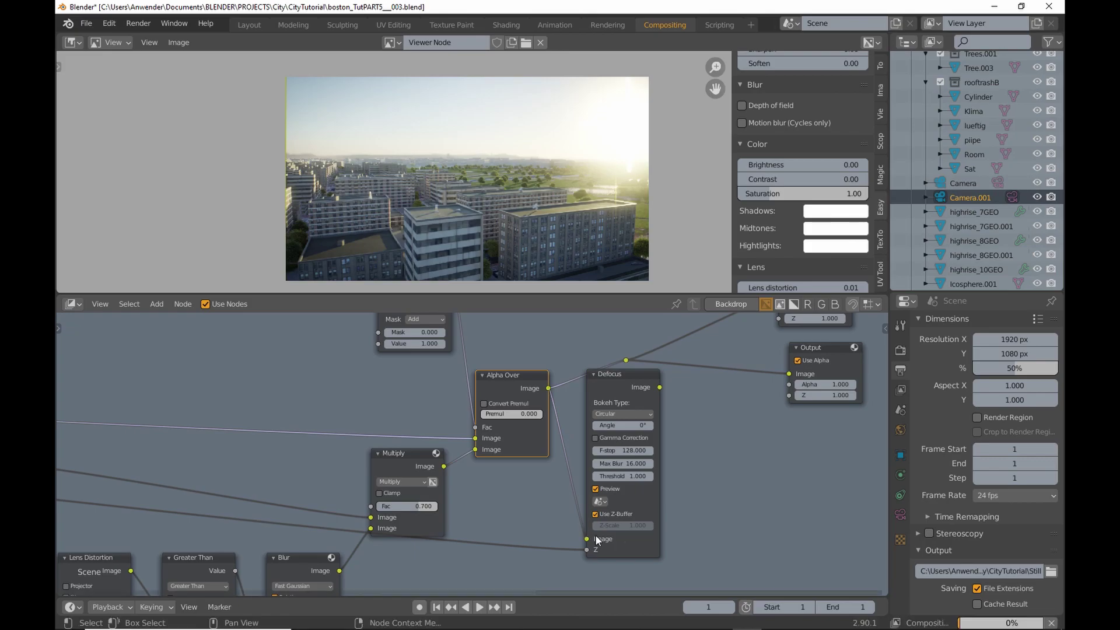
left_click_drag(626, 360, 708, 376)
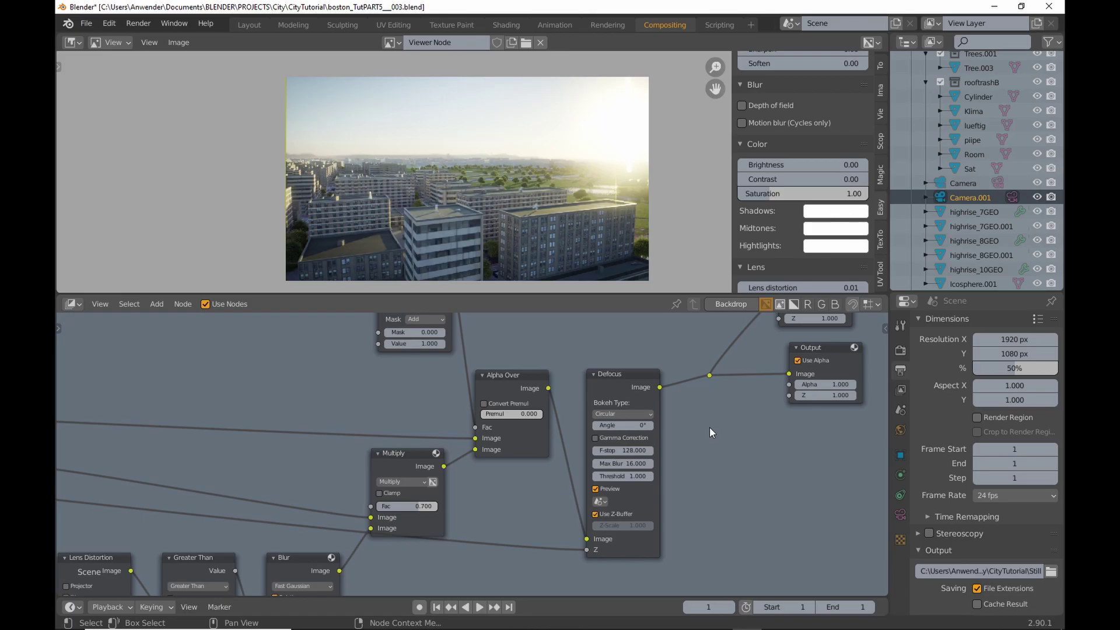
scroll(542, 245, "up", 3)
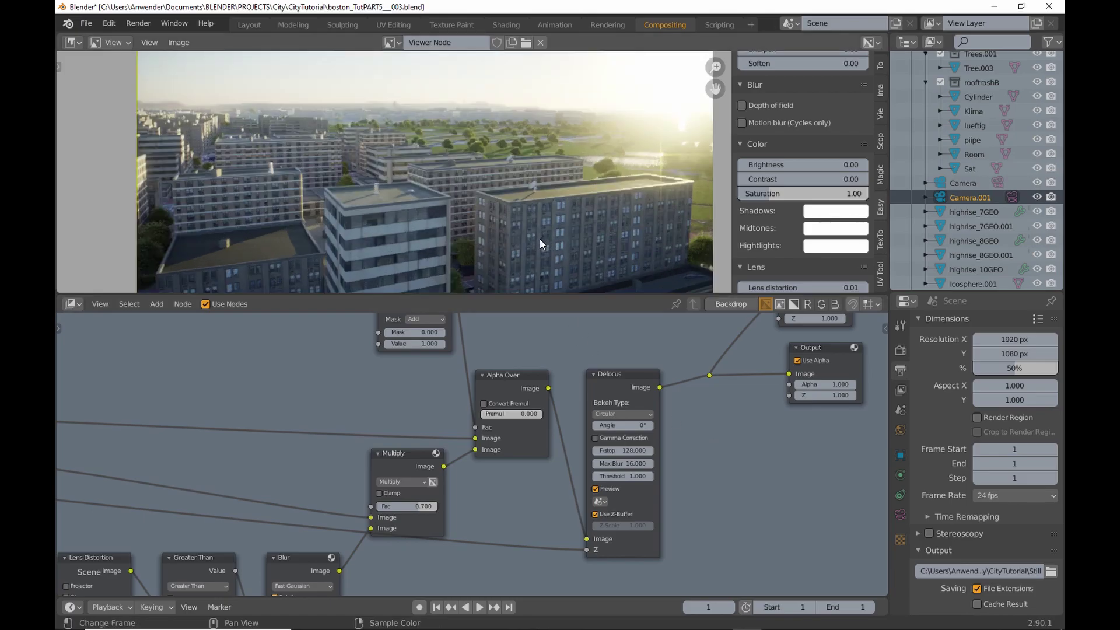
- Set the Defocus F-stop to 20 and check the softer blur in the sky
mouse_move(641, 450)
left_mouse_down()
mouse_move(626, 450)
mouse_move(644, 451)
left_mouse_up()
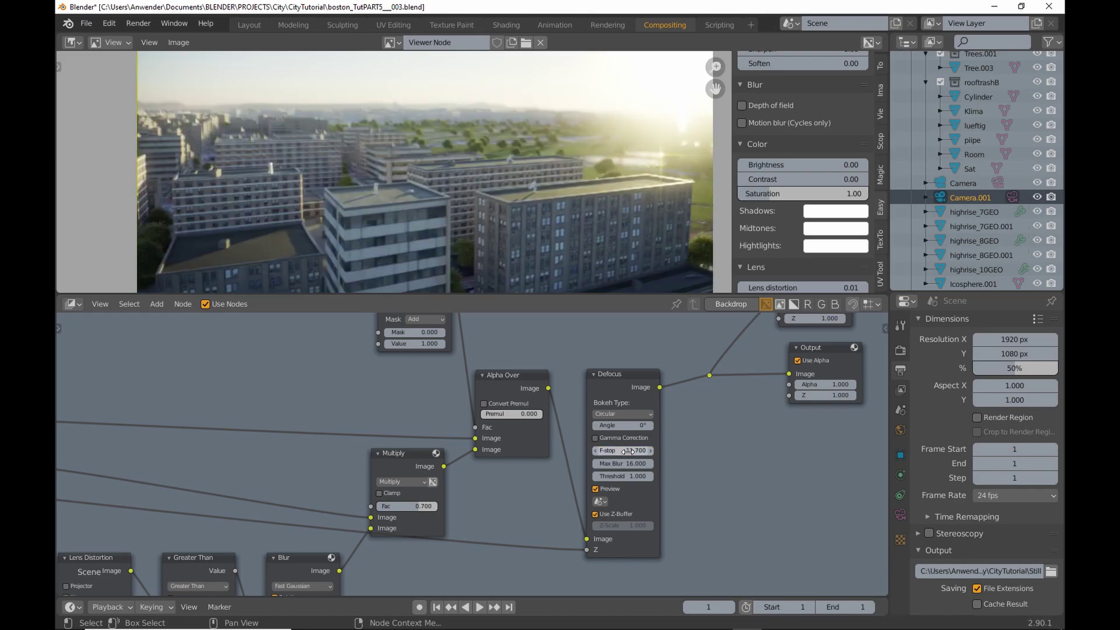
left_click_drag(643, 450, 627, 451)
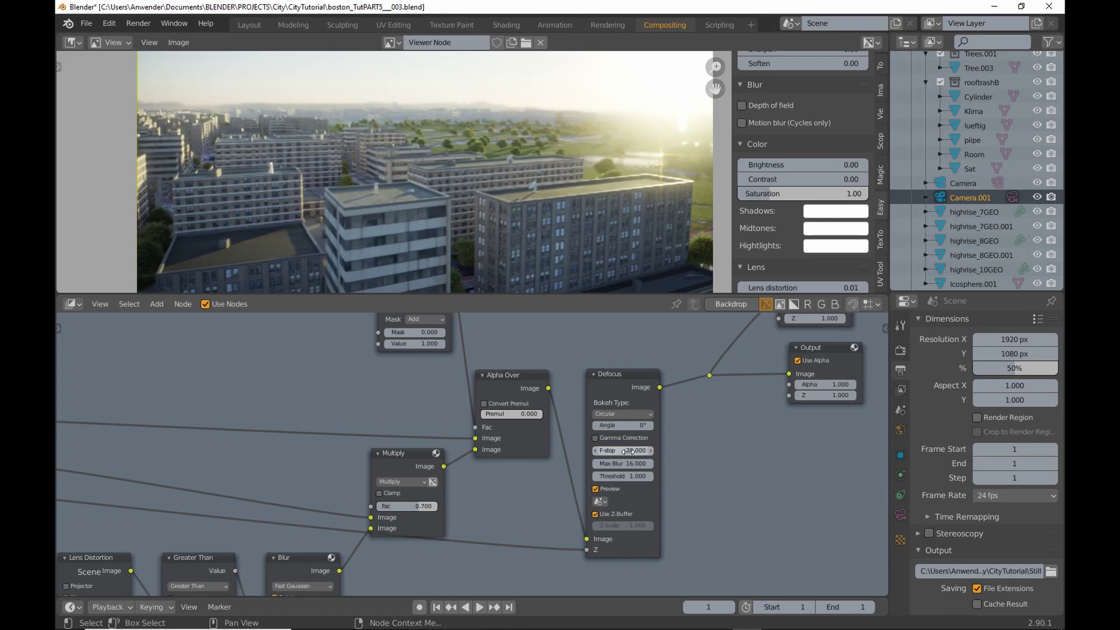
middle_click_drag(434, 150, 507, 234)
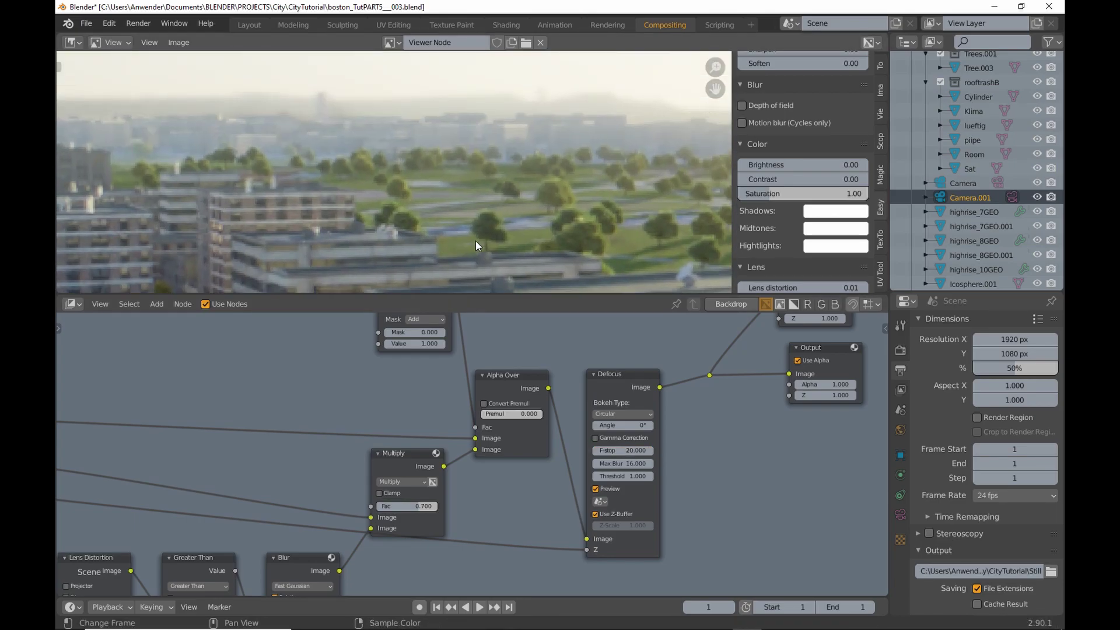
scroll(455, 189, "down", 2)
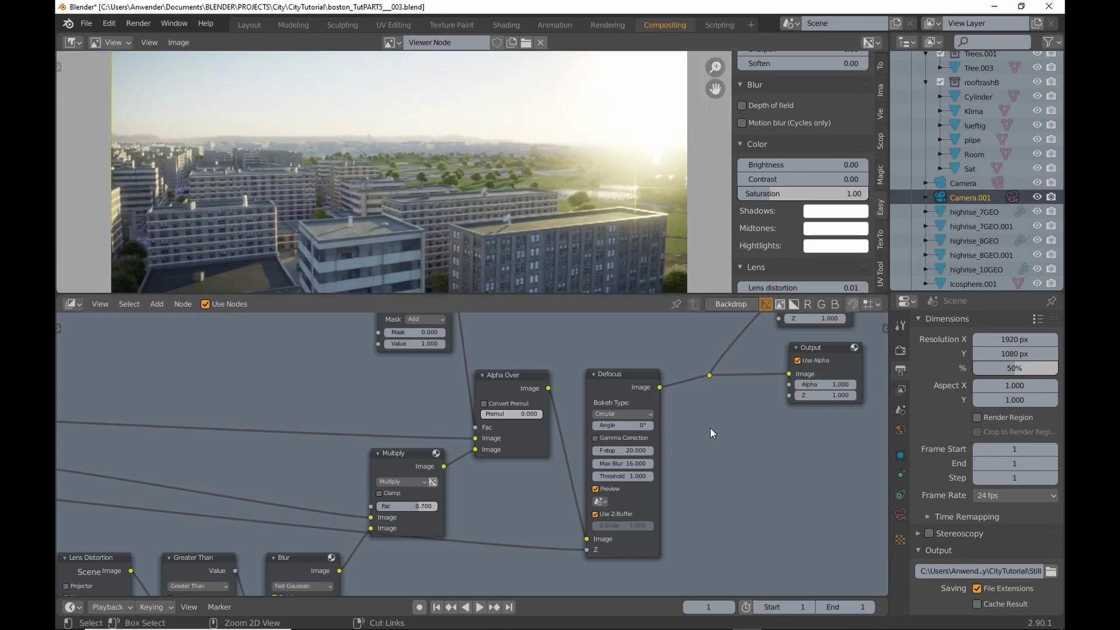
- Restore the output resolution to 100% and start the final render
left_click(1014, 371)
type("100")
key("Return")
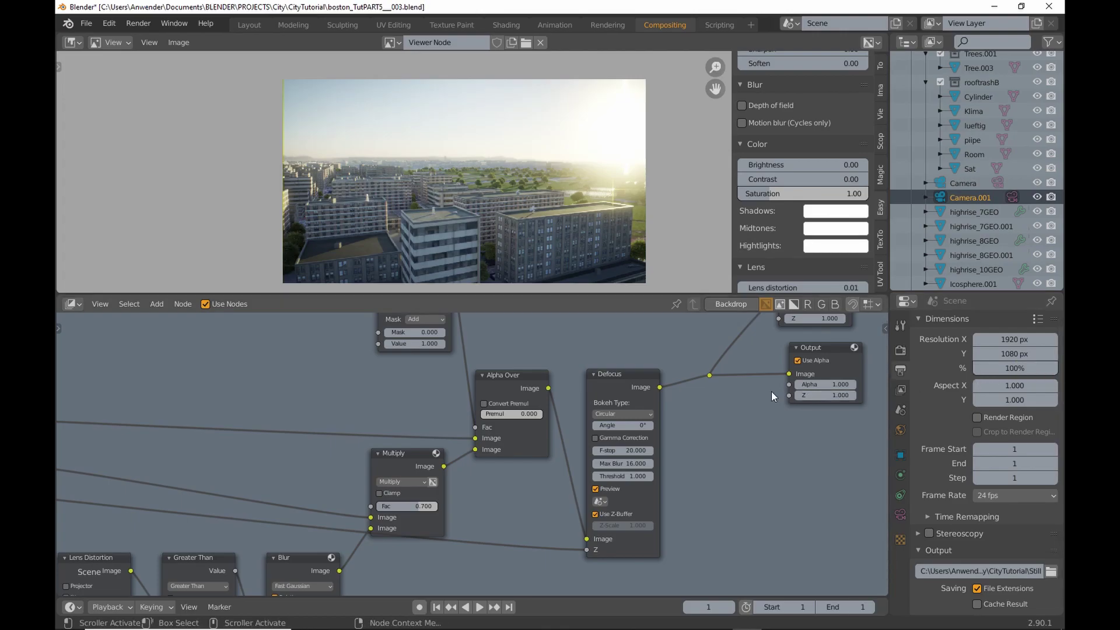
key("F12")
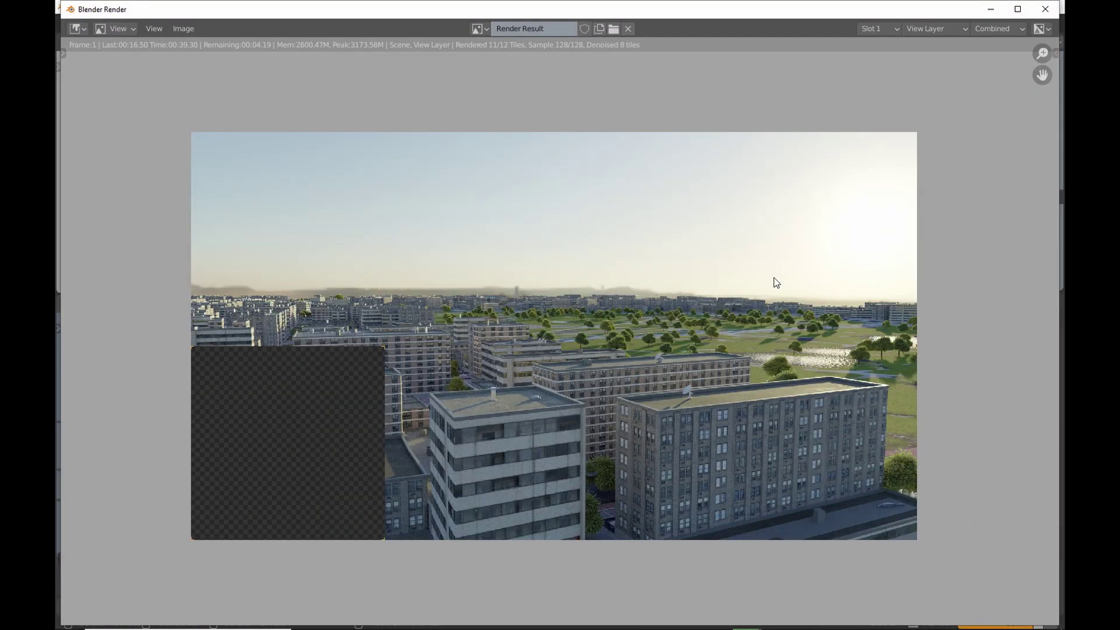
- Dismiss the finished render and lower the Defocus F-stop to 16.5
key("Escape")
scroll(326, 440, "up", 2)
scroll(350, 450, "up", 2)
mouse_move(485, 448)
left_mouse_down()
mouse_move(467, 448)
mouse_move(503, 449)
mouse_move(489, 452)
left_mouse_up()
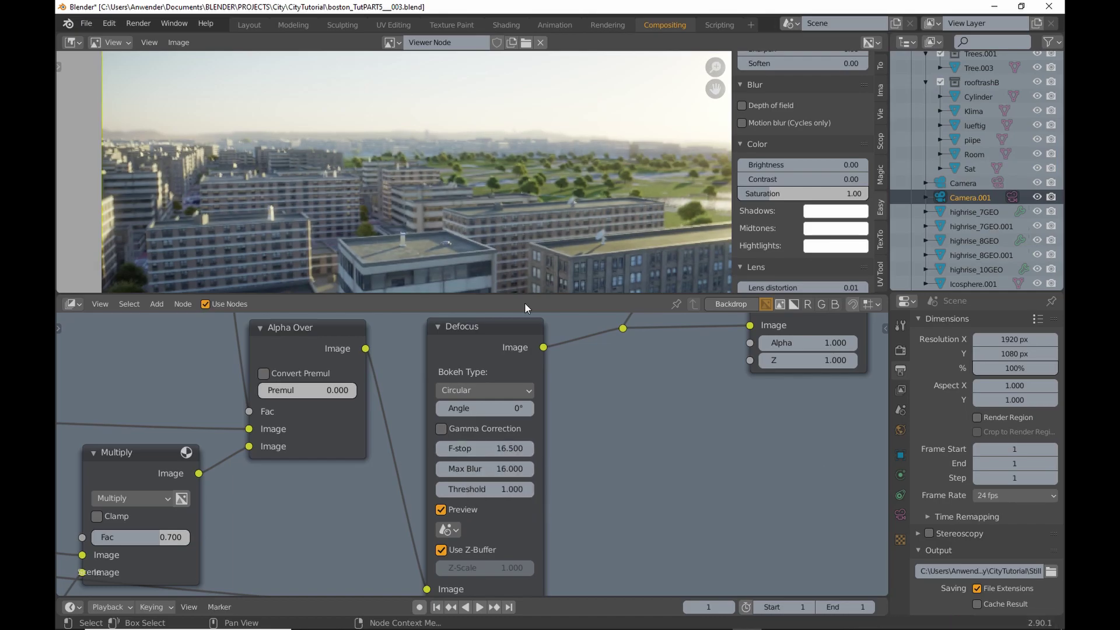
scroll(525, 201, "down", 1)
scroll(537, 221, "down", 1)
- Enlarge the preview and set the EasyFX original-comparison Split to about 24%
left_click_drag(552, 296, 575, 377)
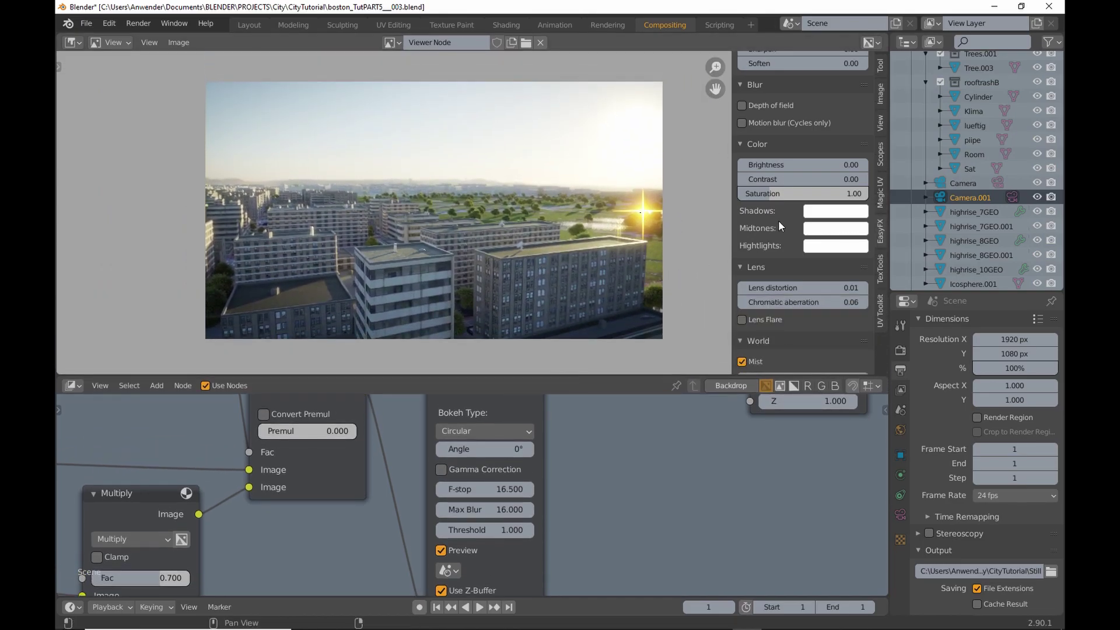
scroll(778, 219, "up", 5)
scroll(778, 219, "up", 3)
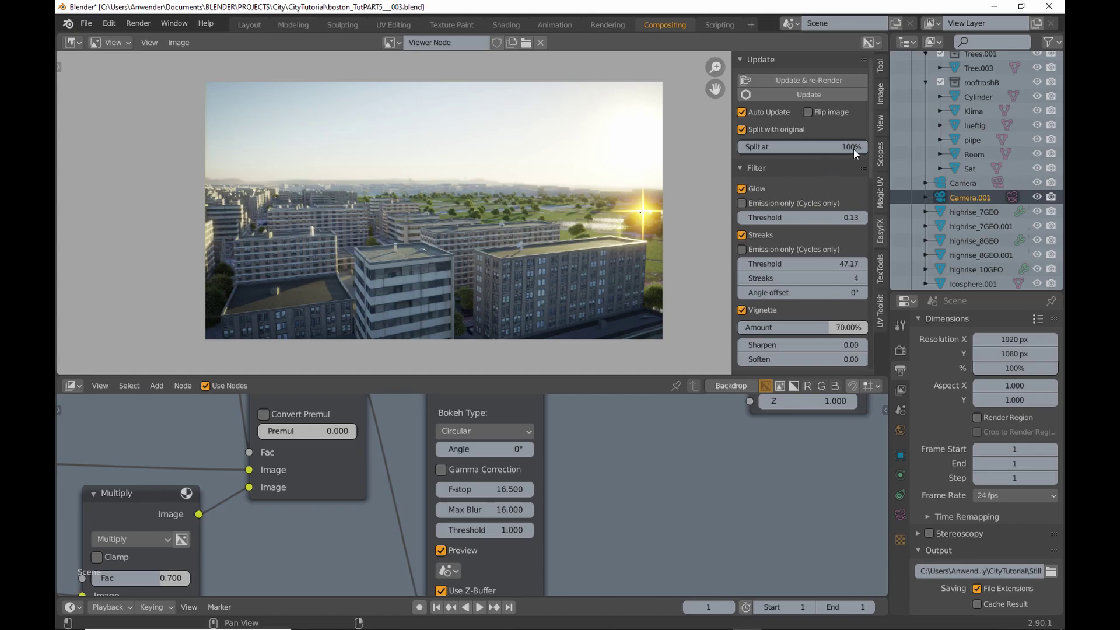
left_click_drag(853, 149, 746, 146)
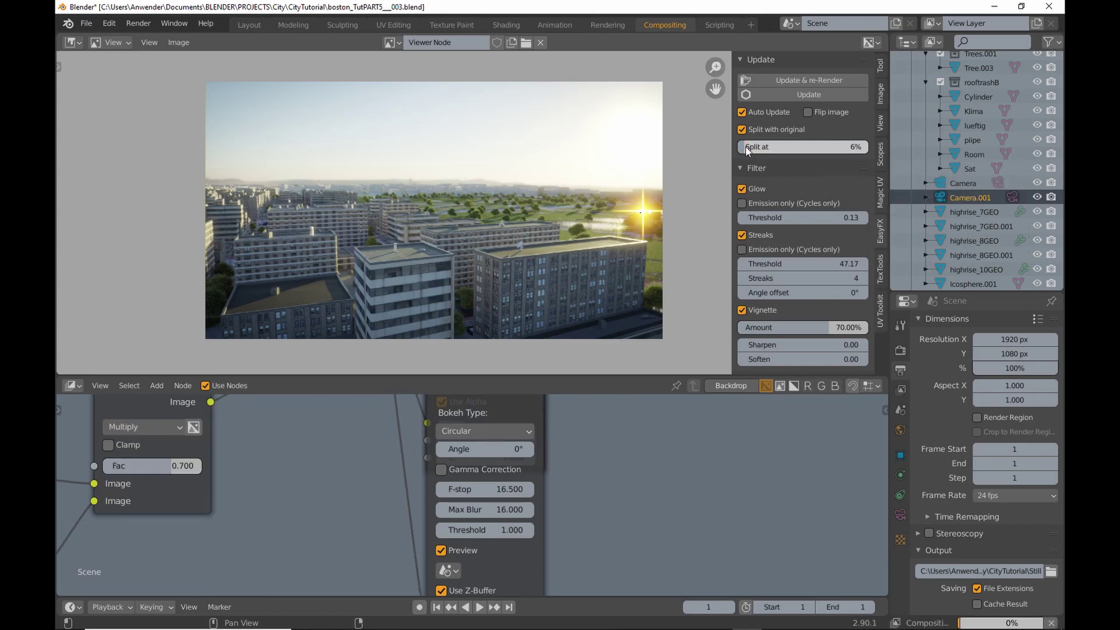
left_click_drag(746, 145, 829, 146)
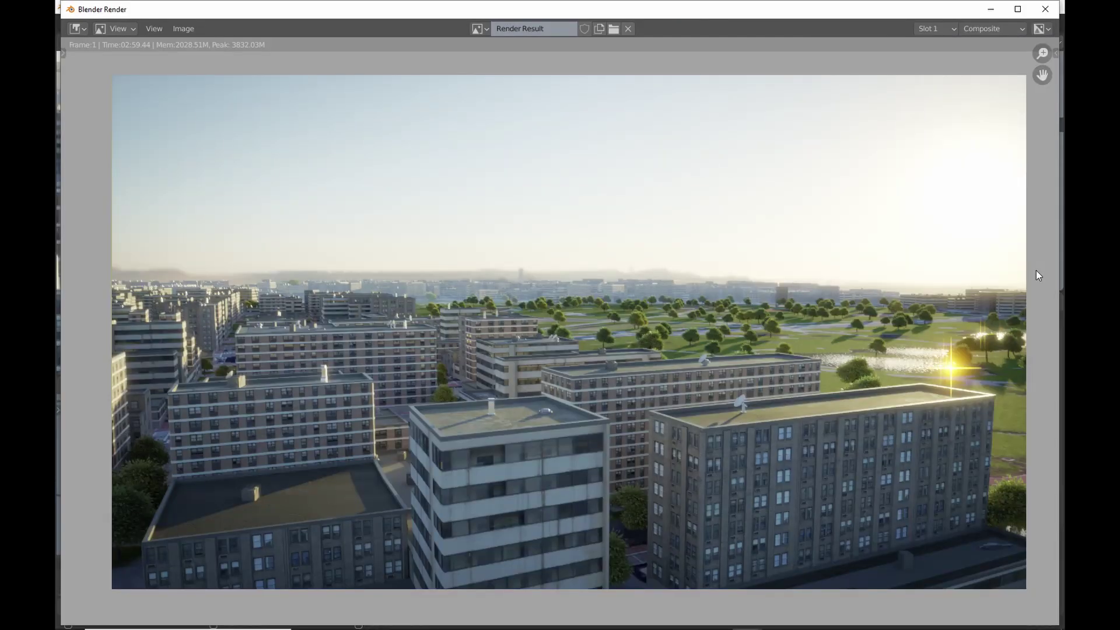
scroll(530, 437, "up", 2)
mouse_move(500, 443)
middle_mouse_down()
mouse_move(674, 341)
mouse_move(783, 342)
middle_mouse_up()
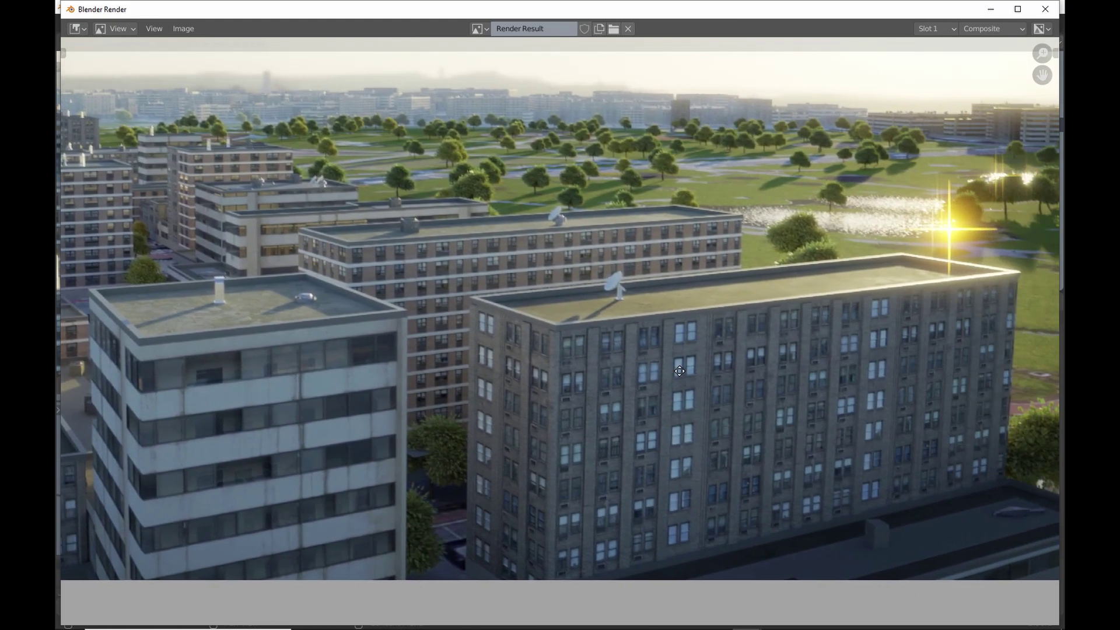
mouse_move(842, 364)
middle_mouse_down()
mouse_move(678, 327)
mouse_move(668, 347)
middle_mouse_up()
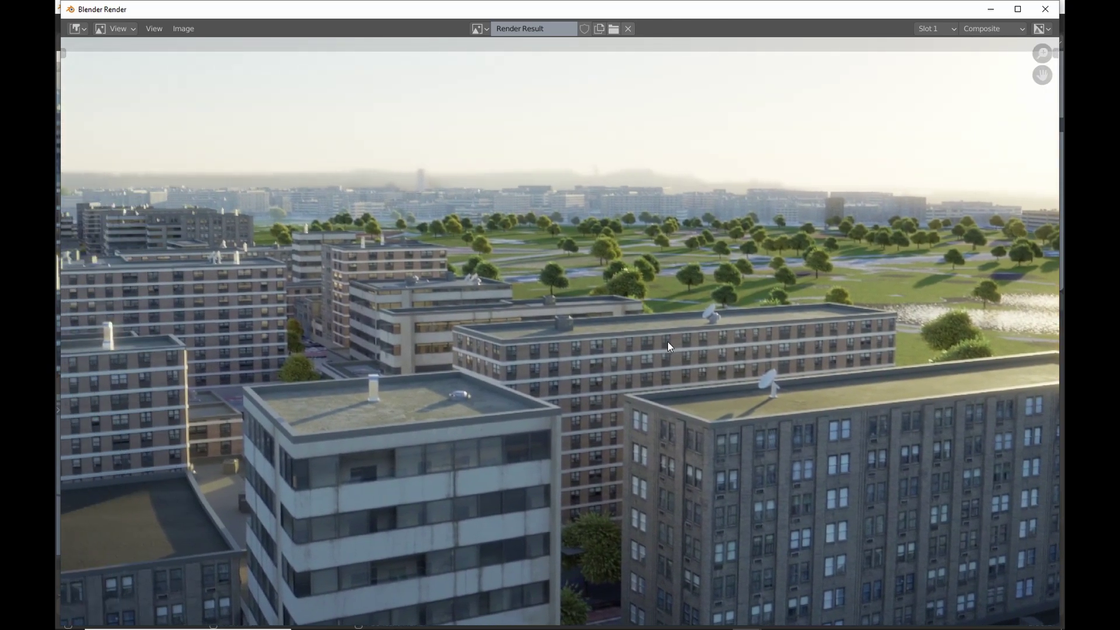
middle_click_drag(667, 346, 714, 301)
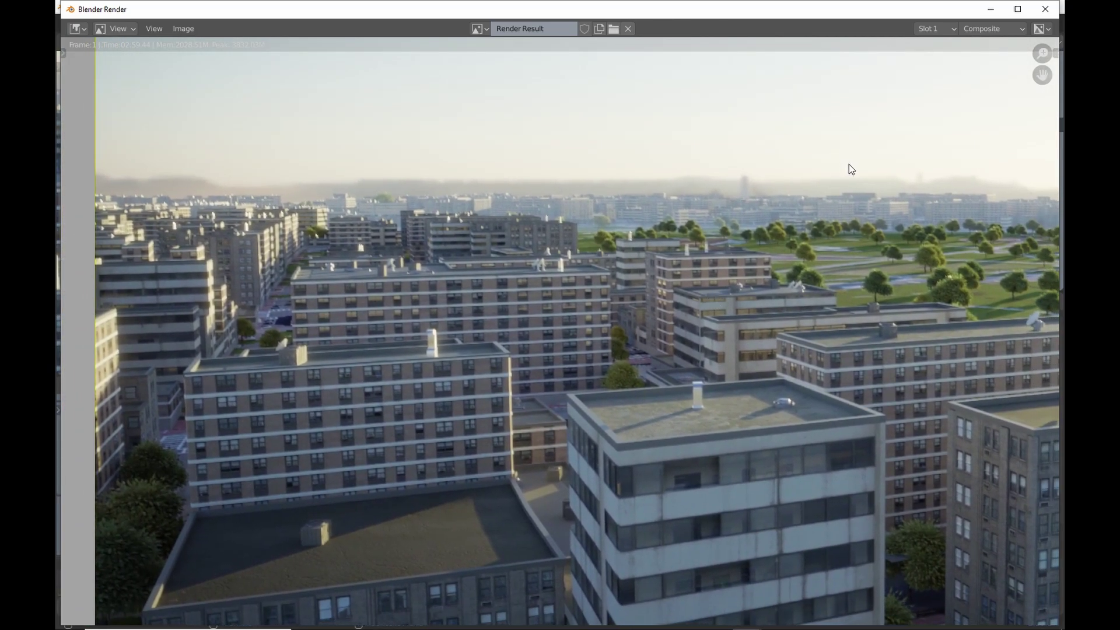
scroll(803, 278, "down", 2)
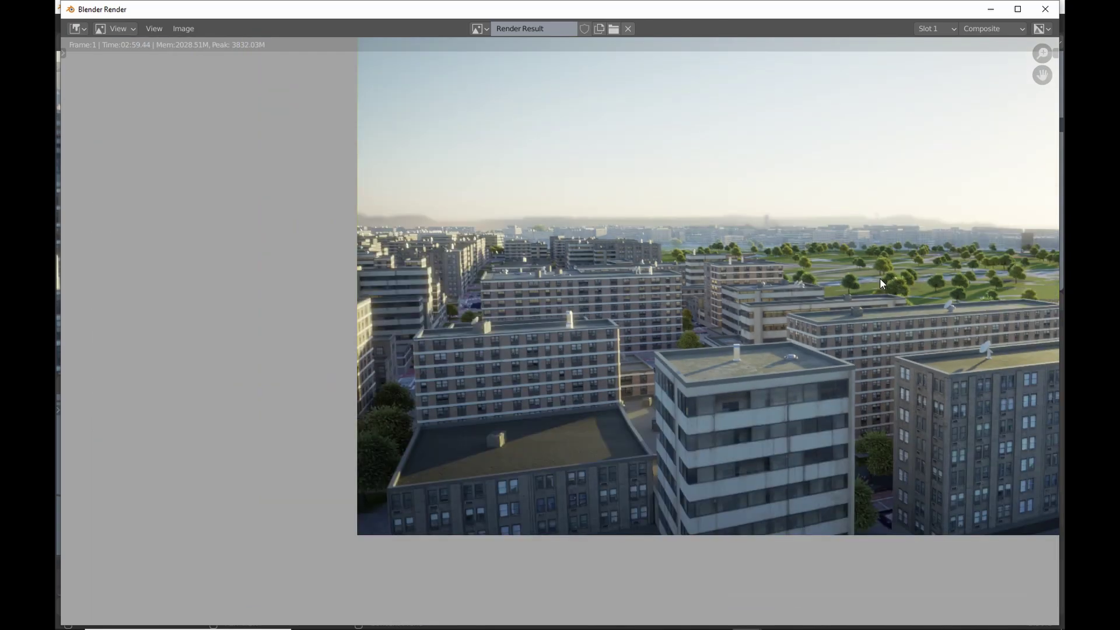